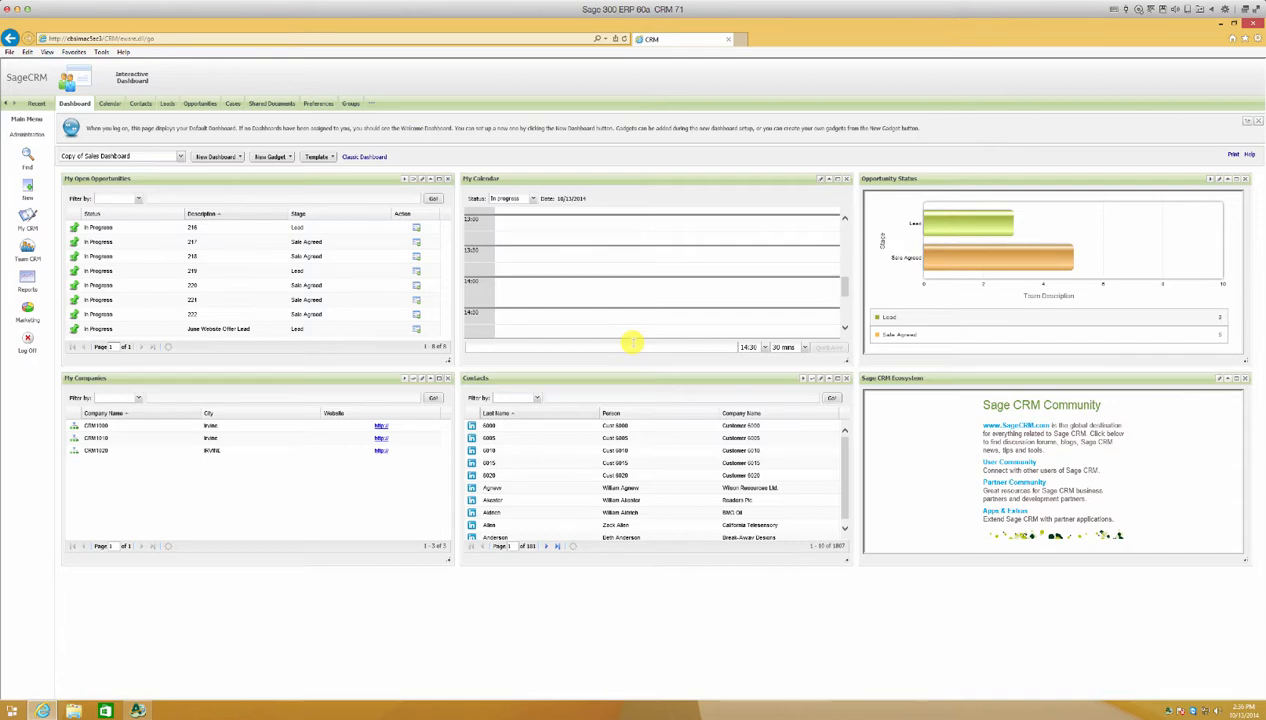
# Find the company with Acpac customer number 6010 and open Customer 6010.
pyautogui.click(31, 159)
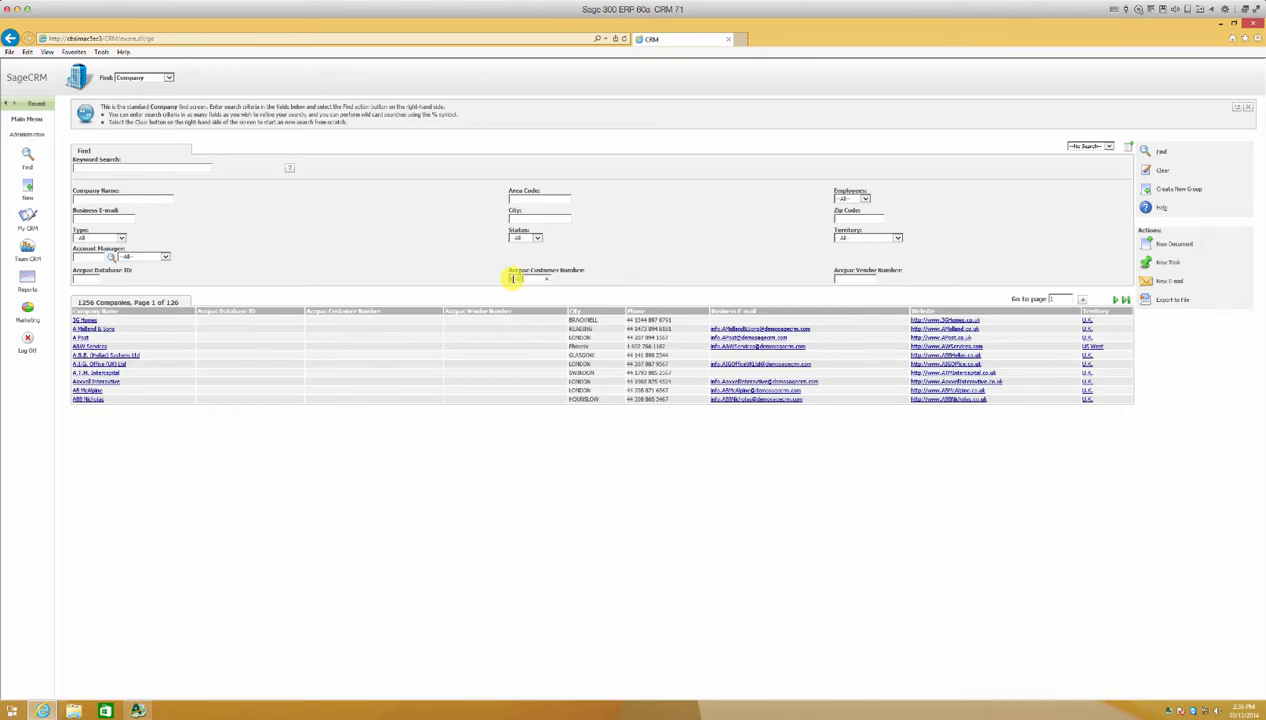
pyautogui.press('Return')
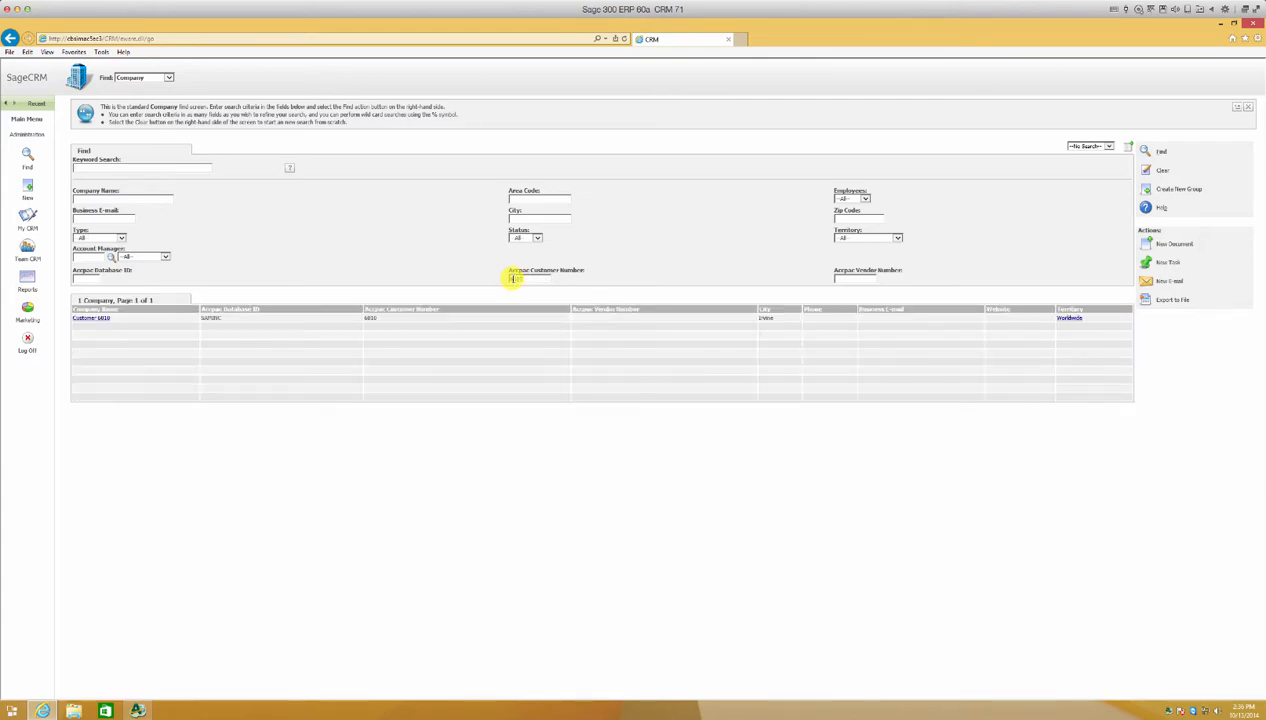
pyautogui.click(105, 320)
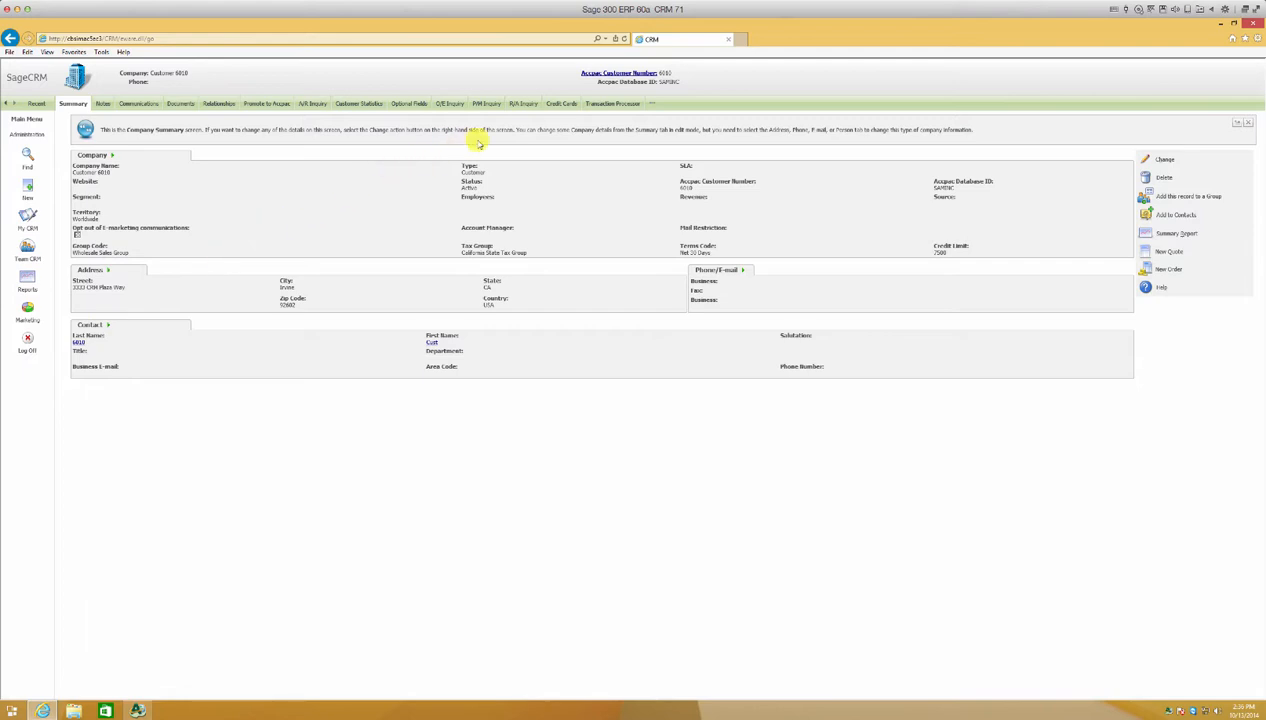
# Open the customer's Transaction Processor and filter by document type AR Invoices.
pyautogui.click(556, 104)
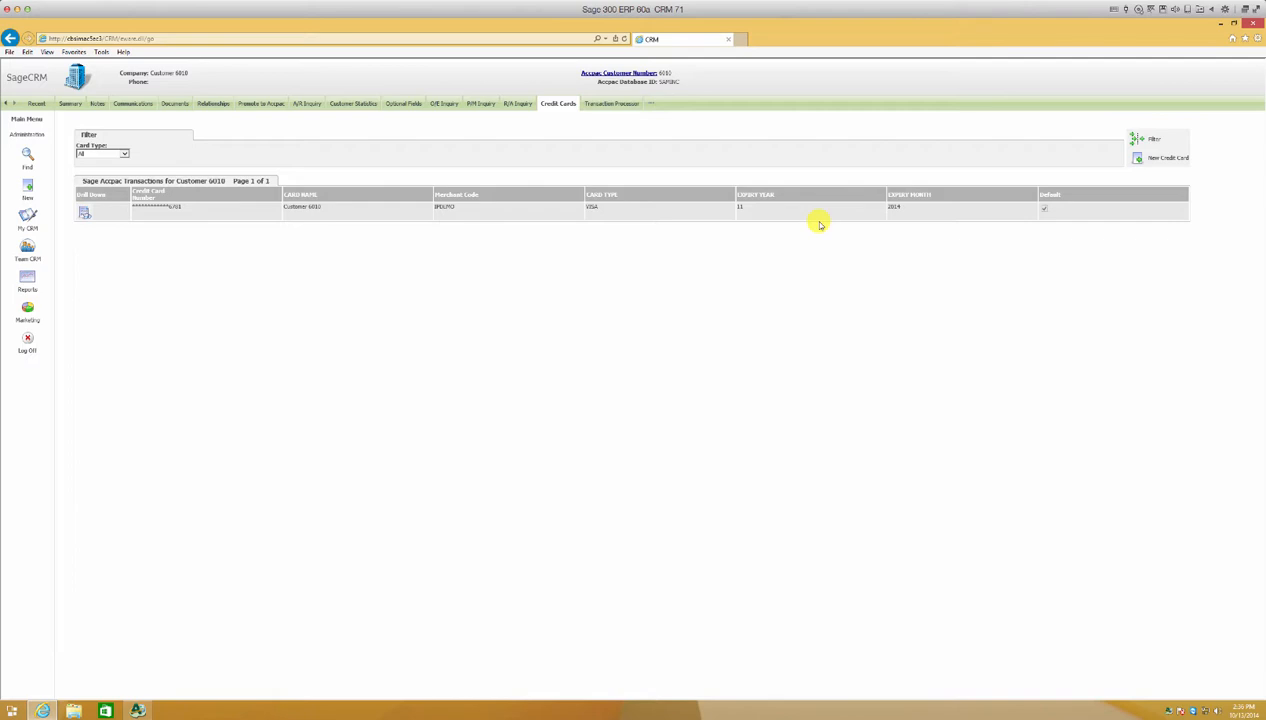
pyautogui.click(626, 104)
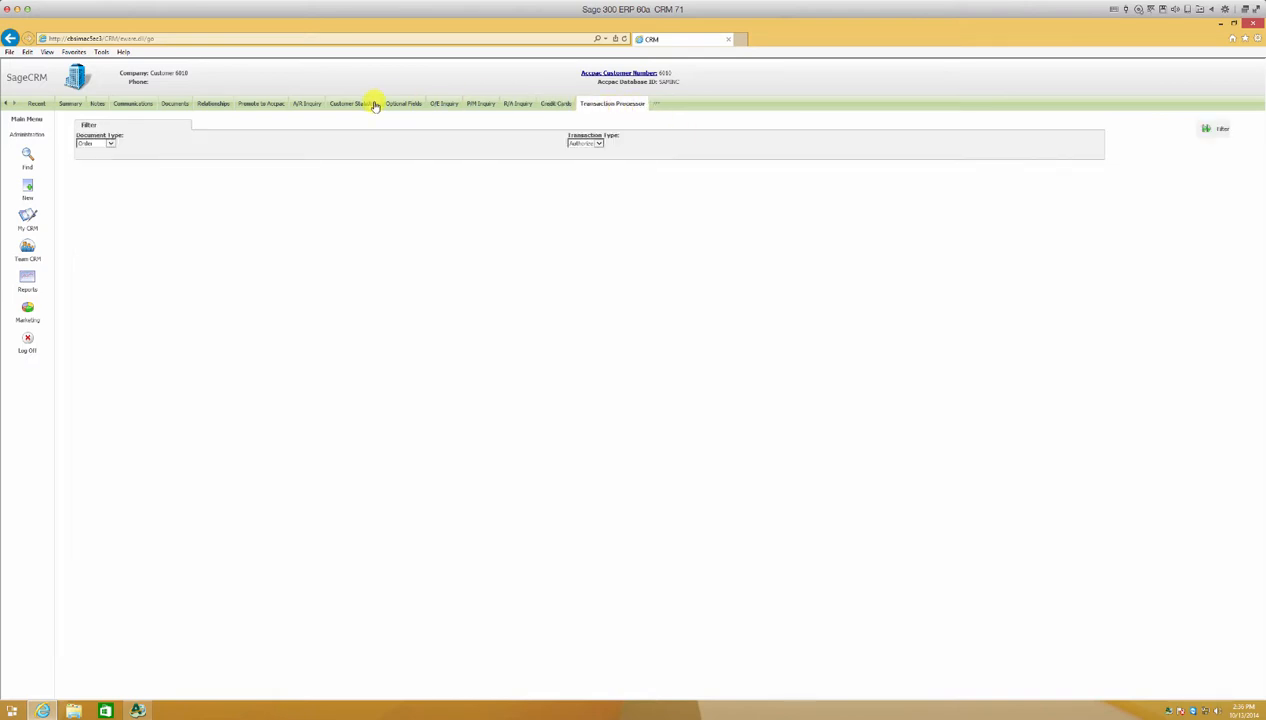
pyautogui.click(112, 144)
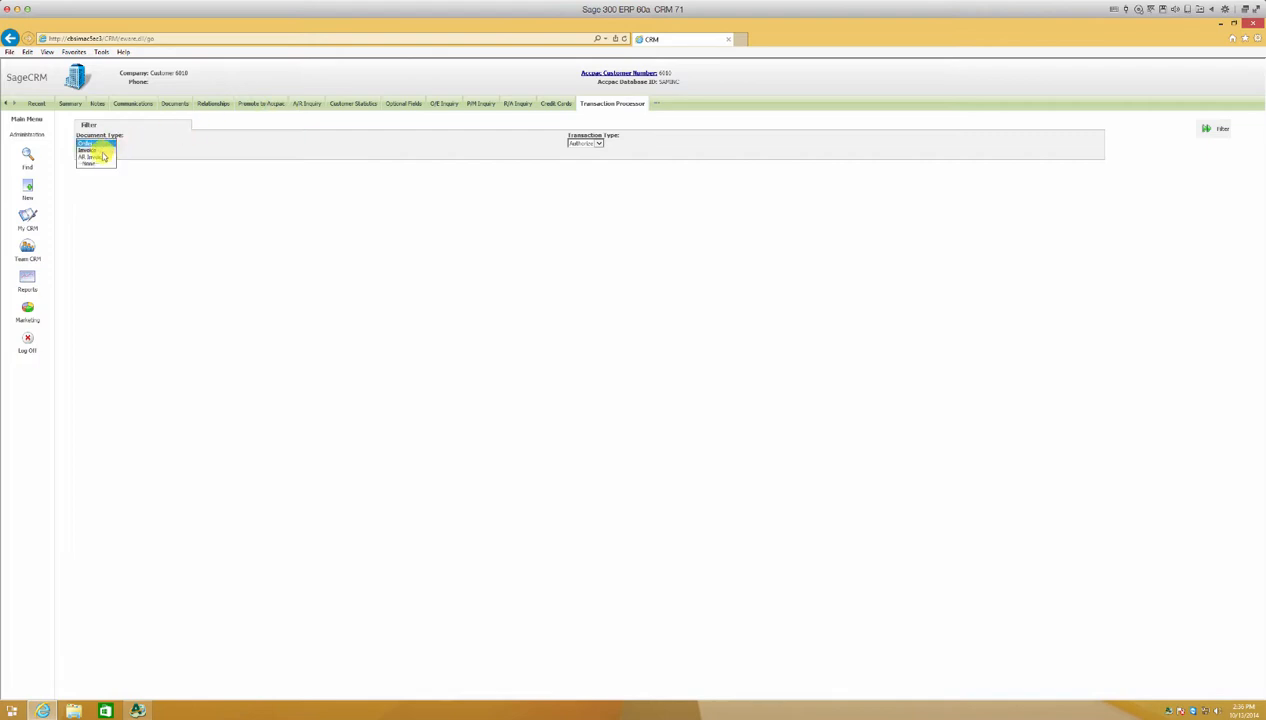
pyautogui.click(103, 159)
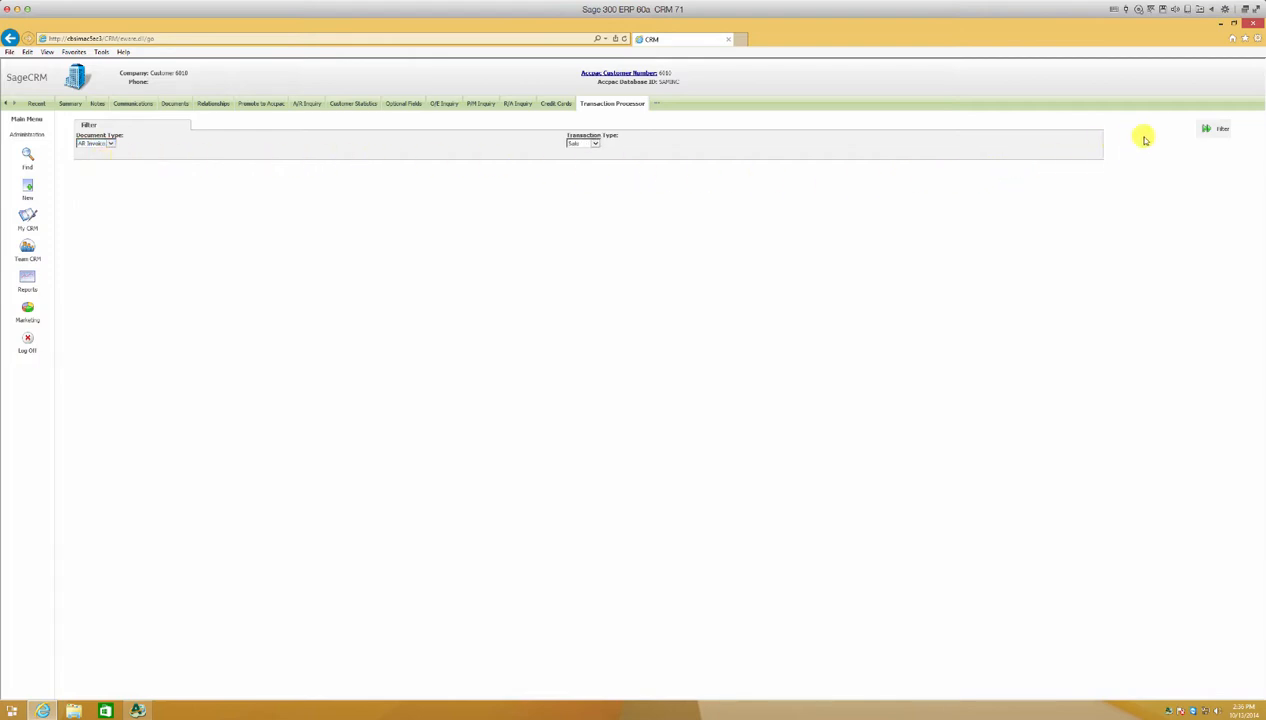
pyautogui.click(1205, 130)
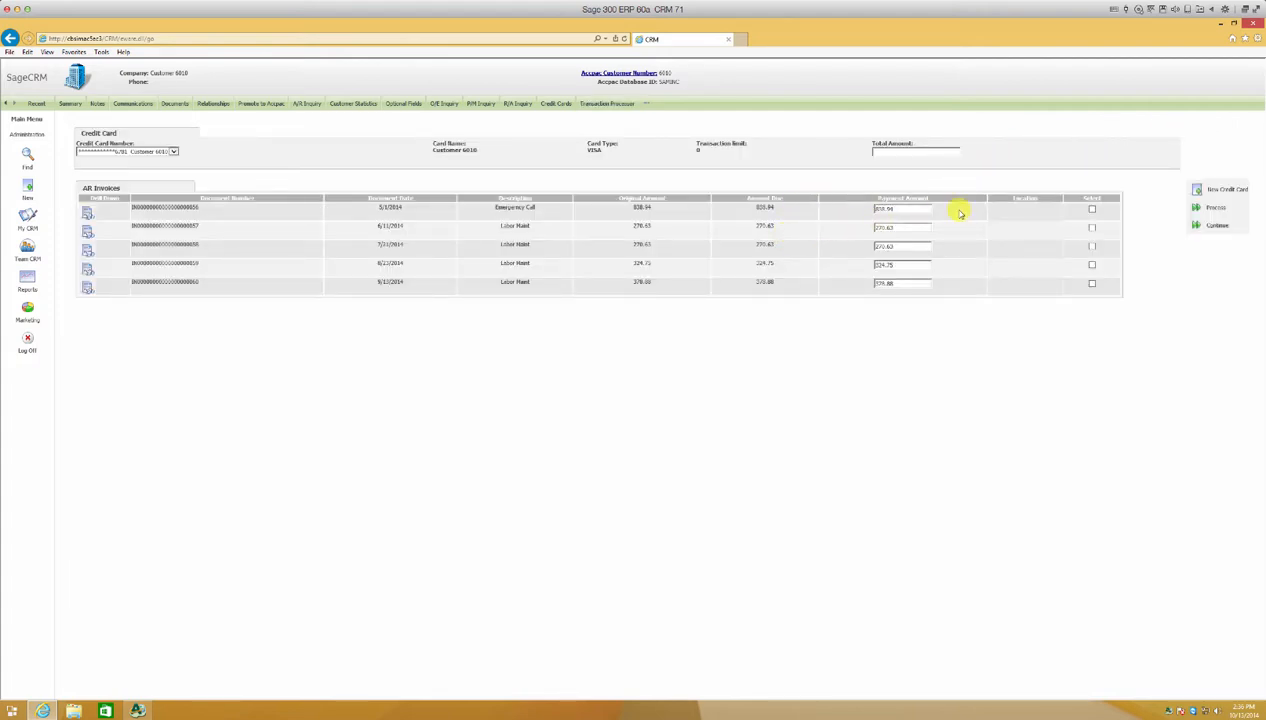
# Start a new credit card with merchant code IPEDEMO and card type MASTERCARD, and enter the card number.
pyautogui.click(1197, 193)
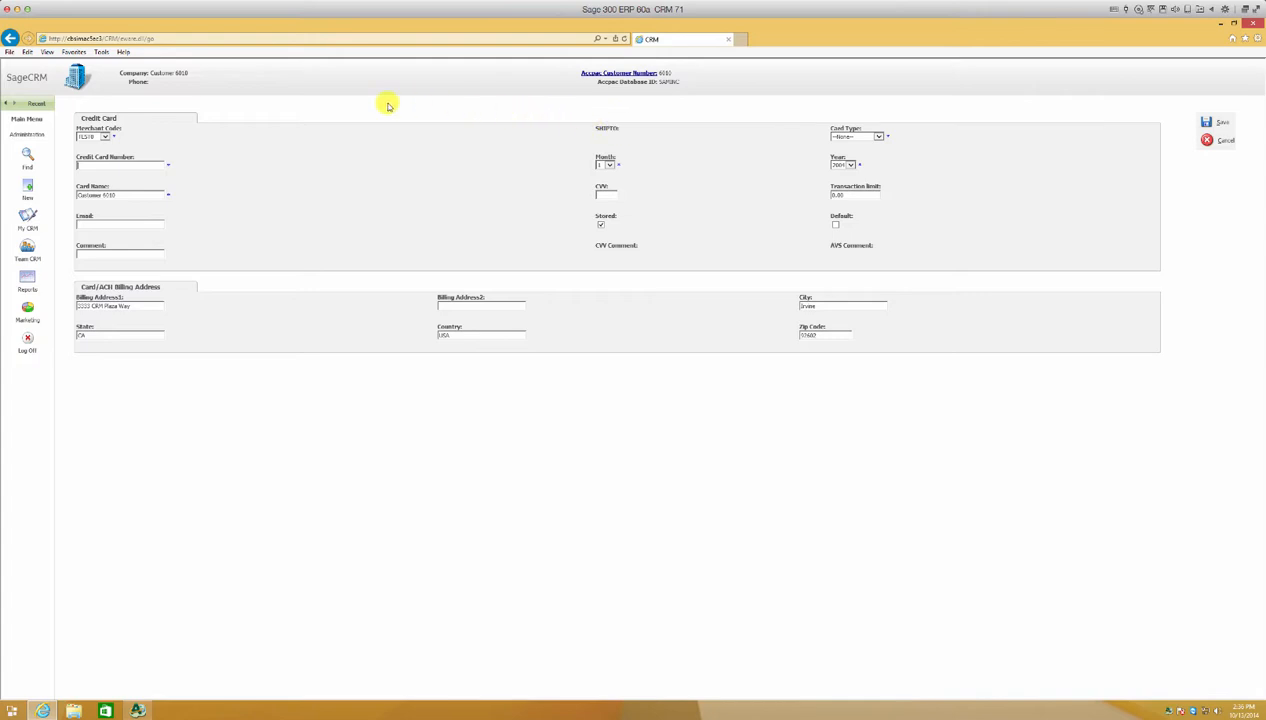
pyautogui.click(104, 136)
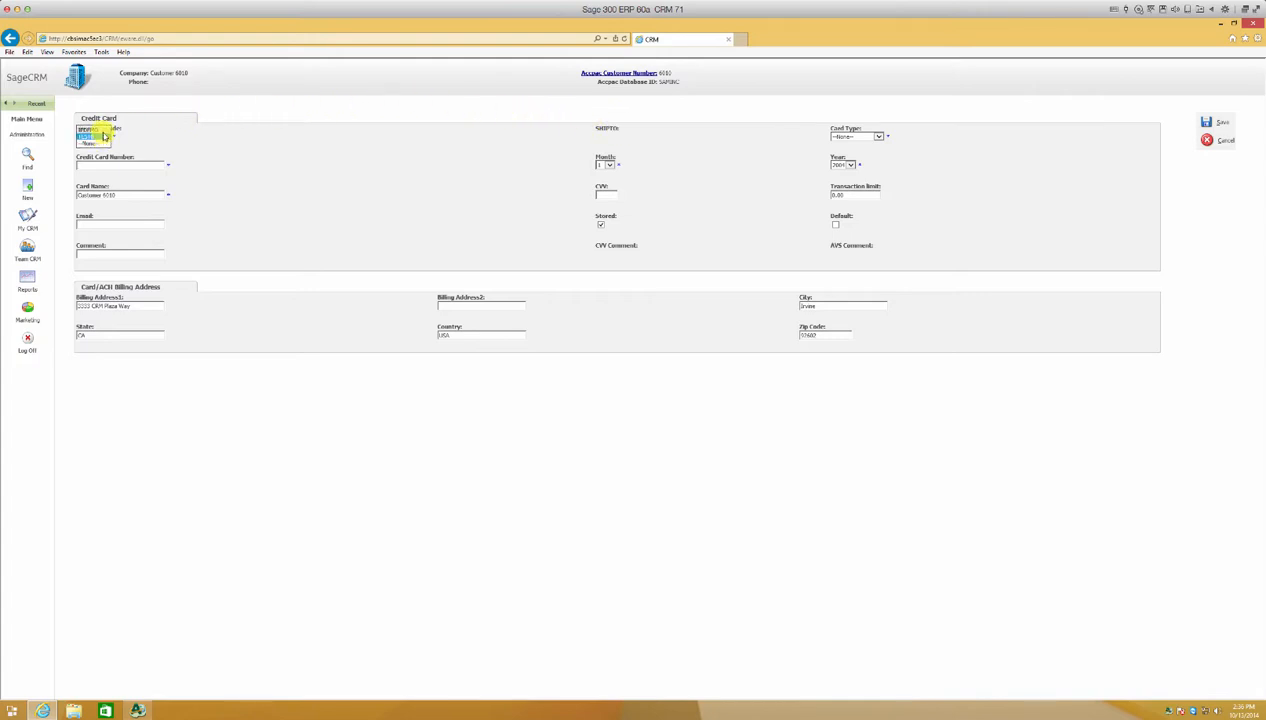
pyautogui.click(102, 133)
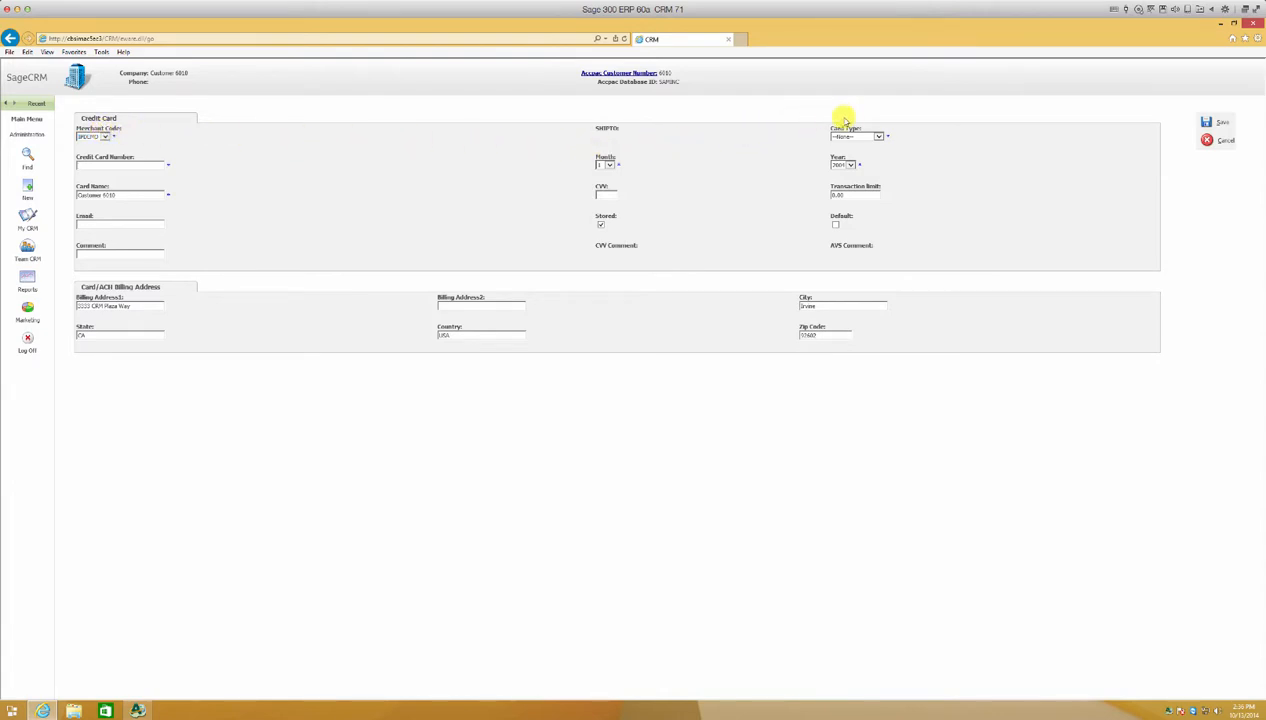
pyautogui.click(878, 135)
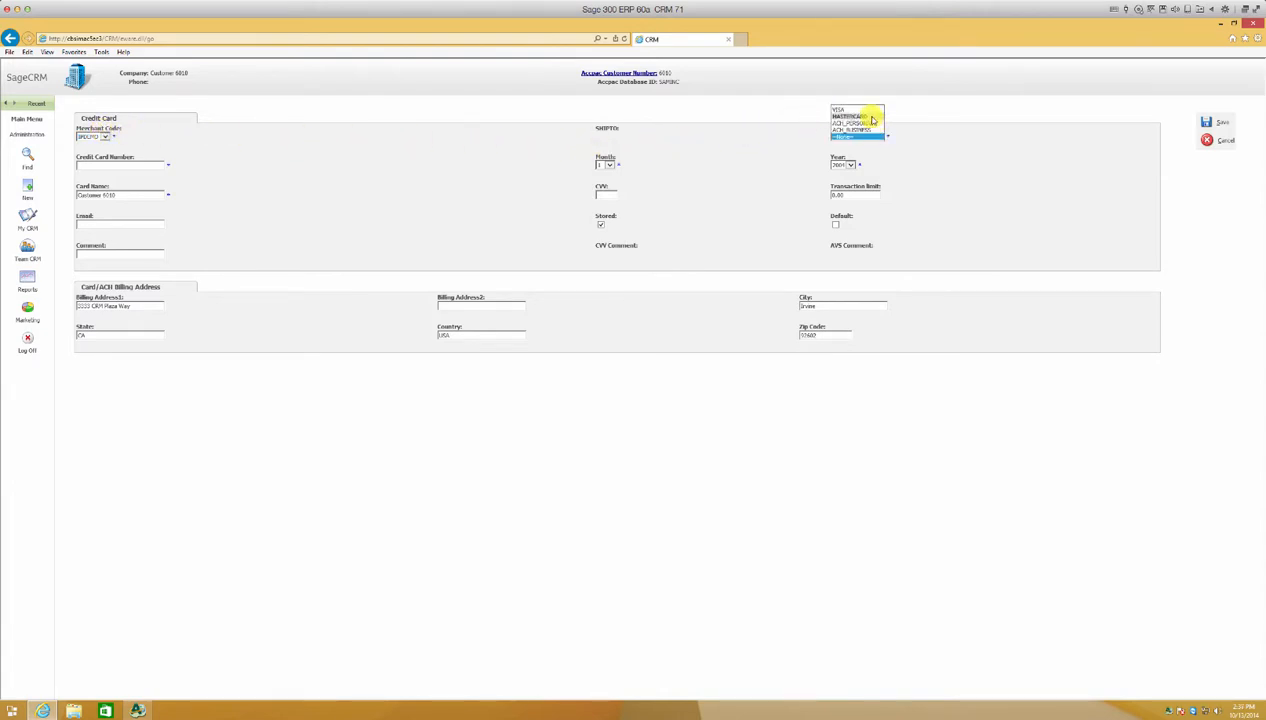
pyautogui.click(871, 117)
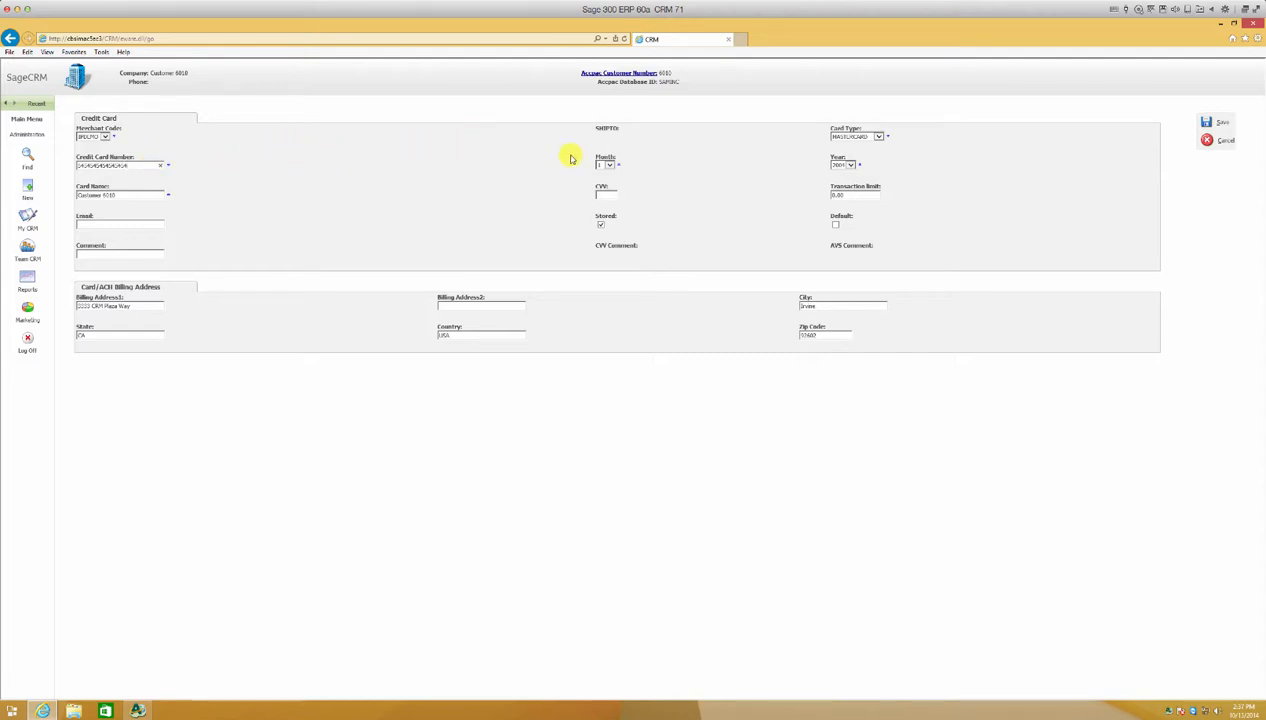
# Set the new card's expiry to month 11 and year 2017.
pyautogui.click(609, 167)
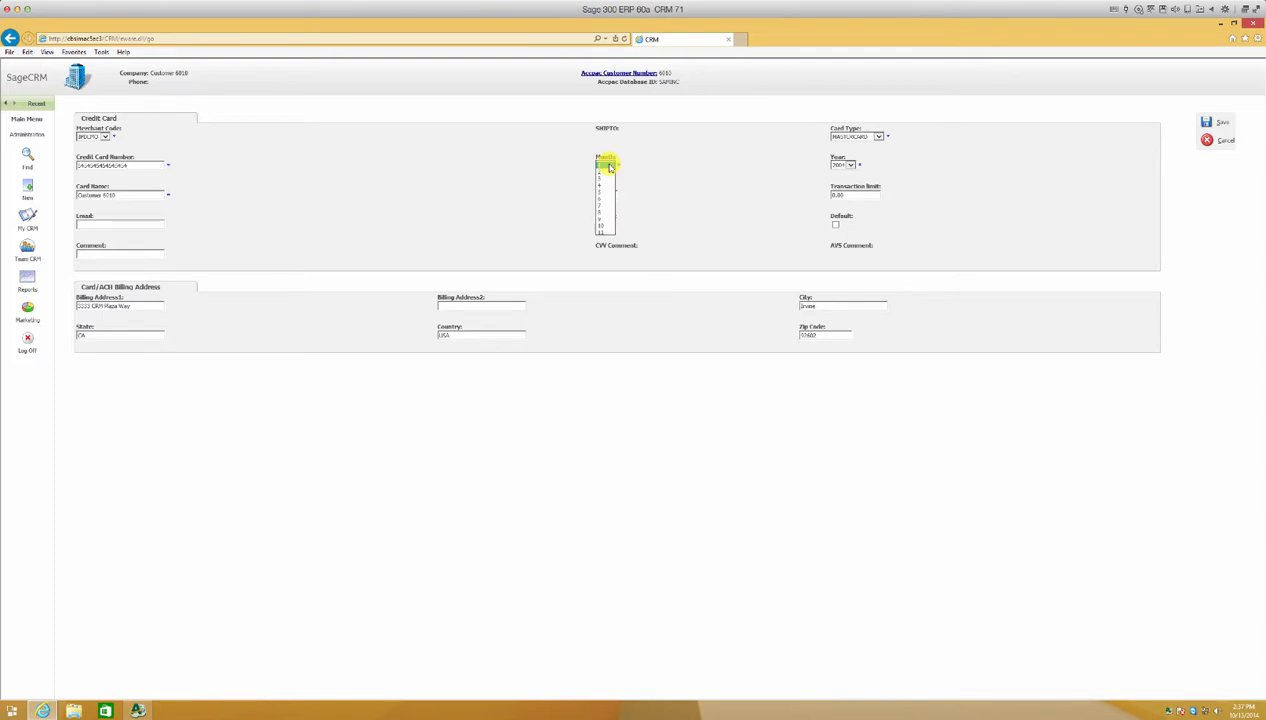
pyautogui.click(606, 234)
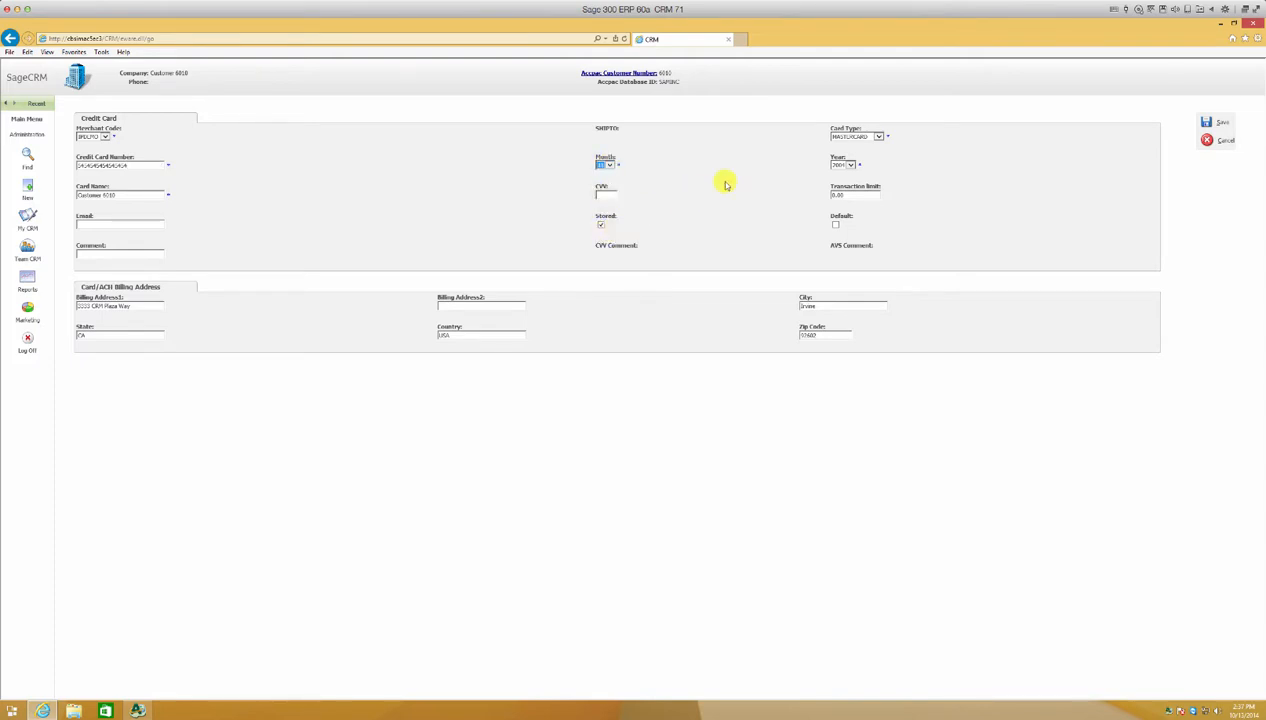
pyautogui.click(847, 166)
pyautogui.click(850, 168)
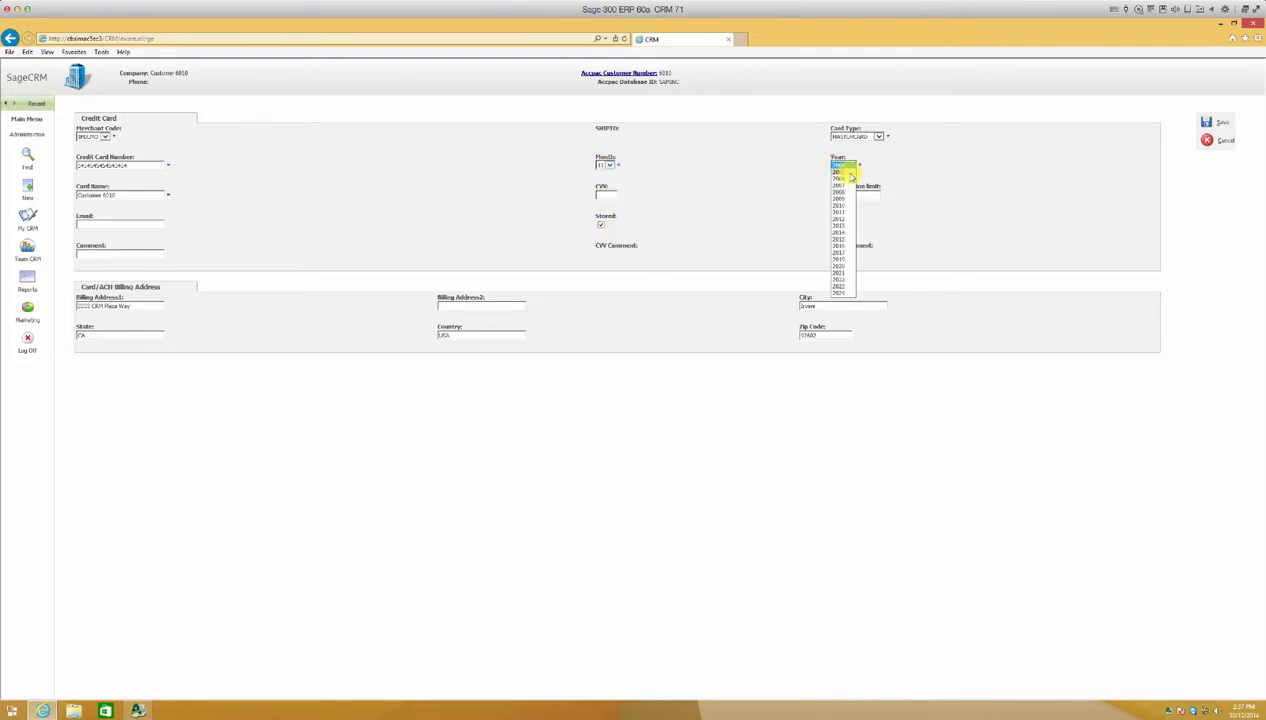
pyautogui.click(844, 252)
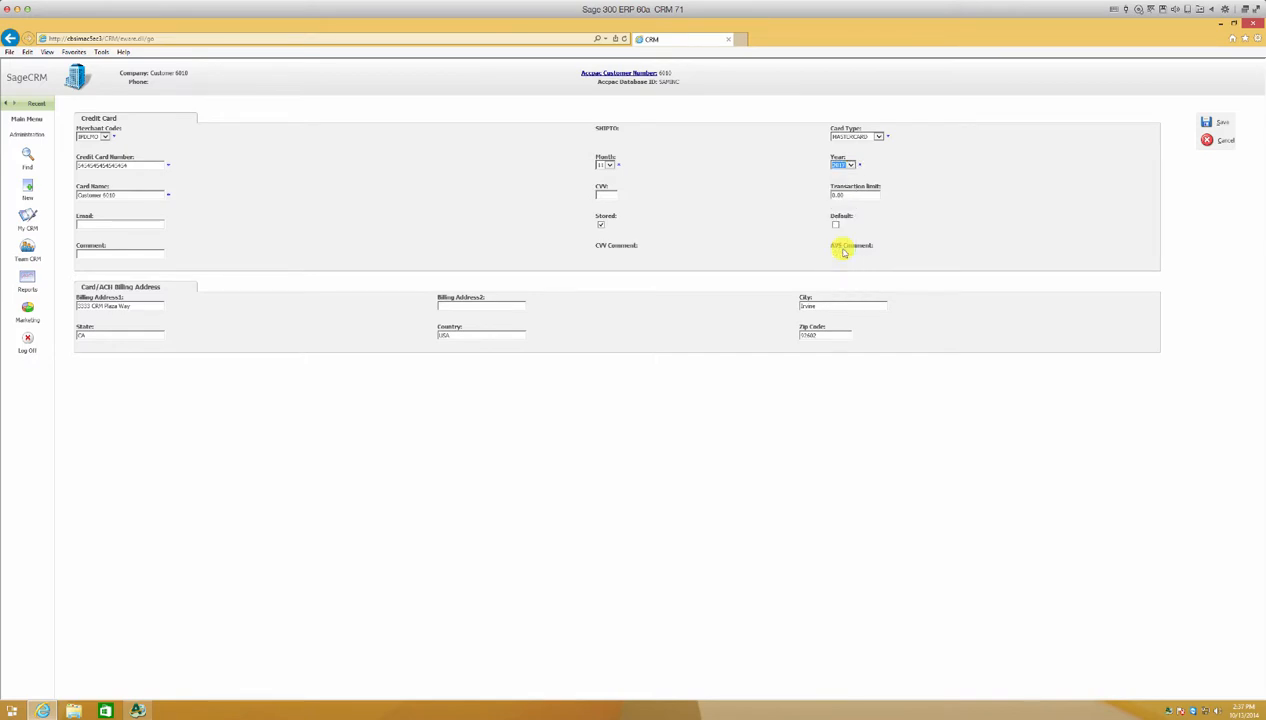
# Make the card the default, save it, and acknowledge the gateway message.
pyautogui.click(836, 226)
pyautogui.click(1208, 122)
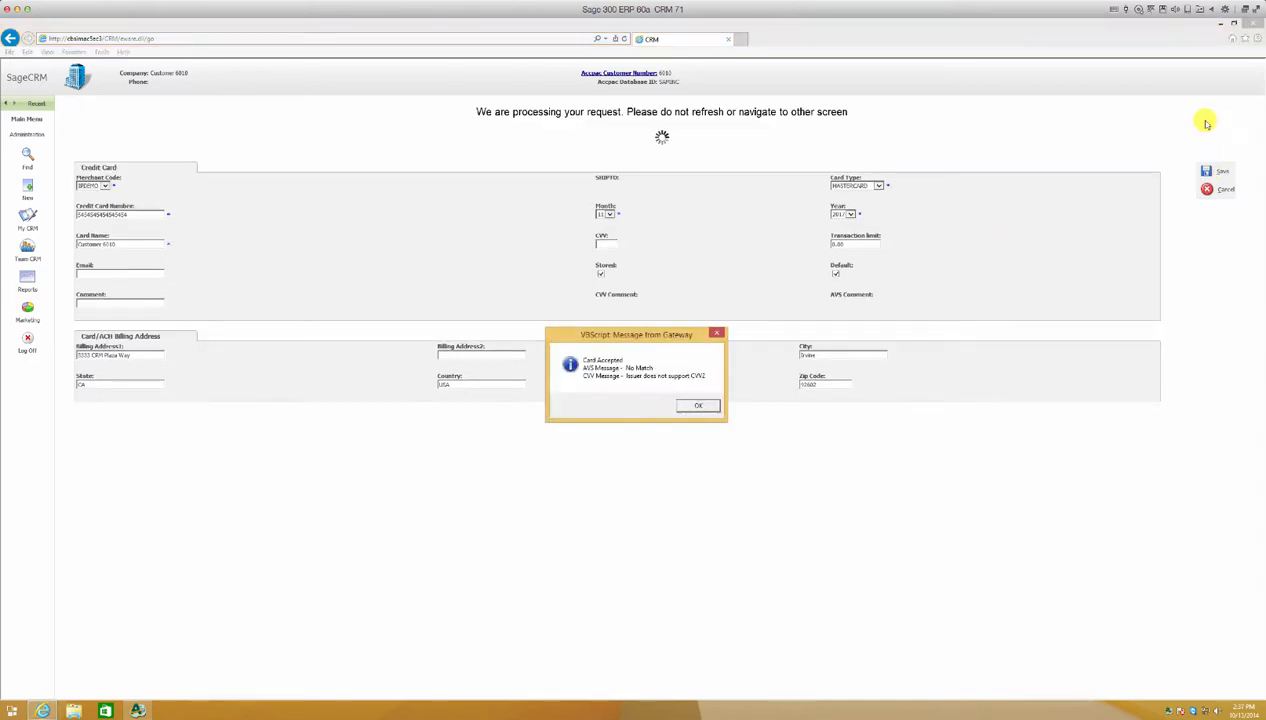
pyautogui.click(693, 405)
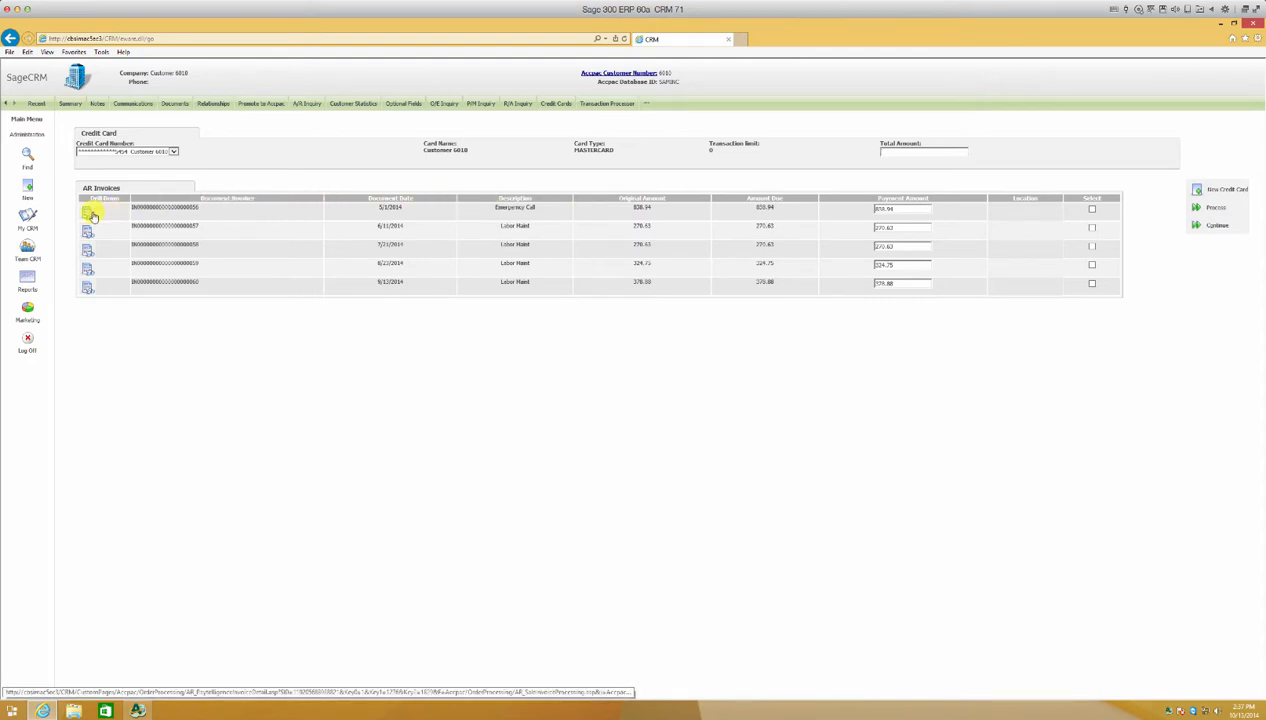
# Drill down into the first AR invoice's details and return to the invoice list.
pyautogui.click(89, 213)
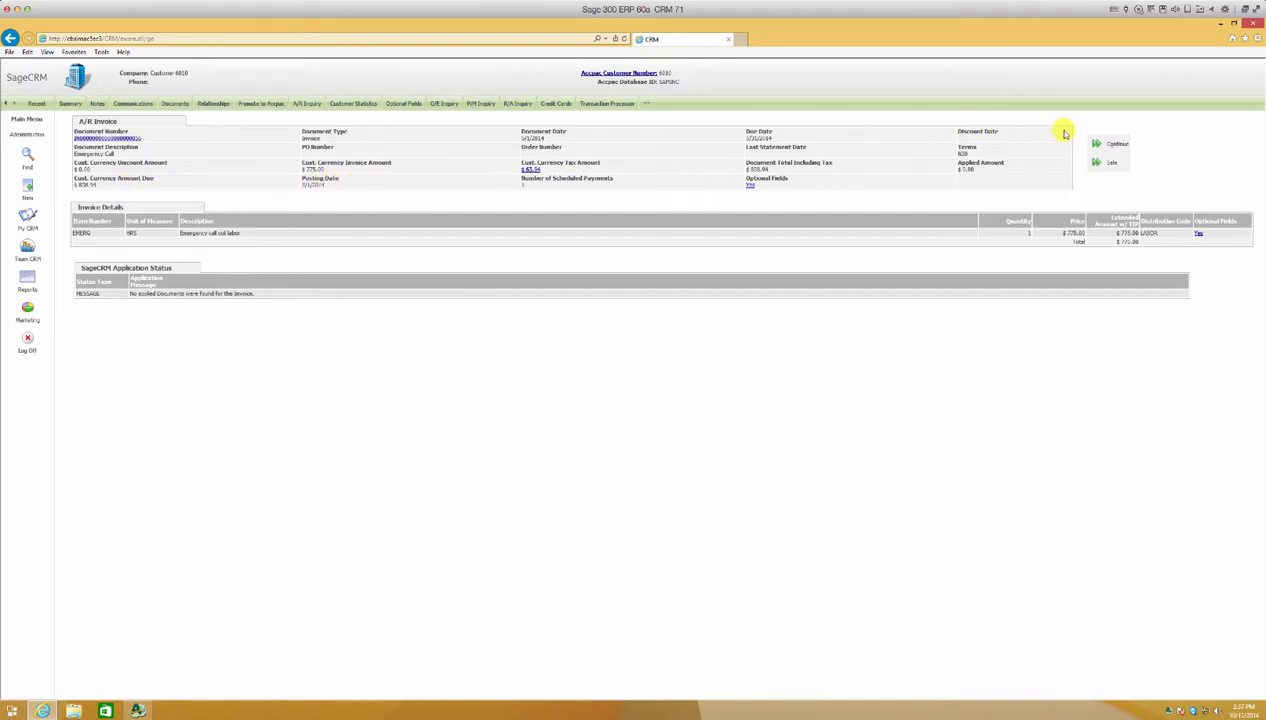
pyautogui.click(1095, 146)
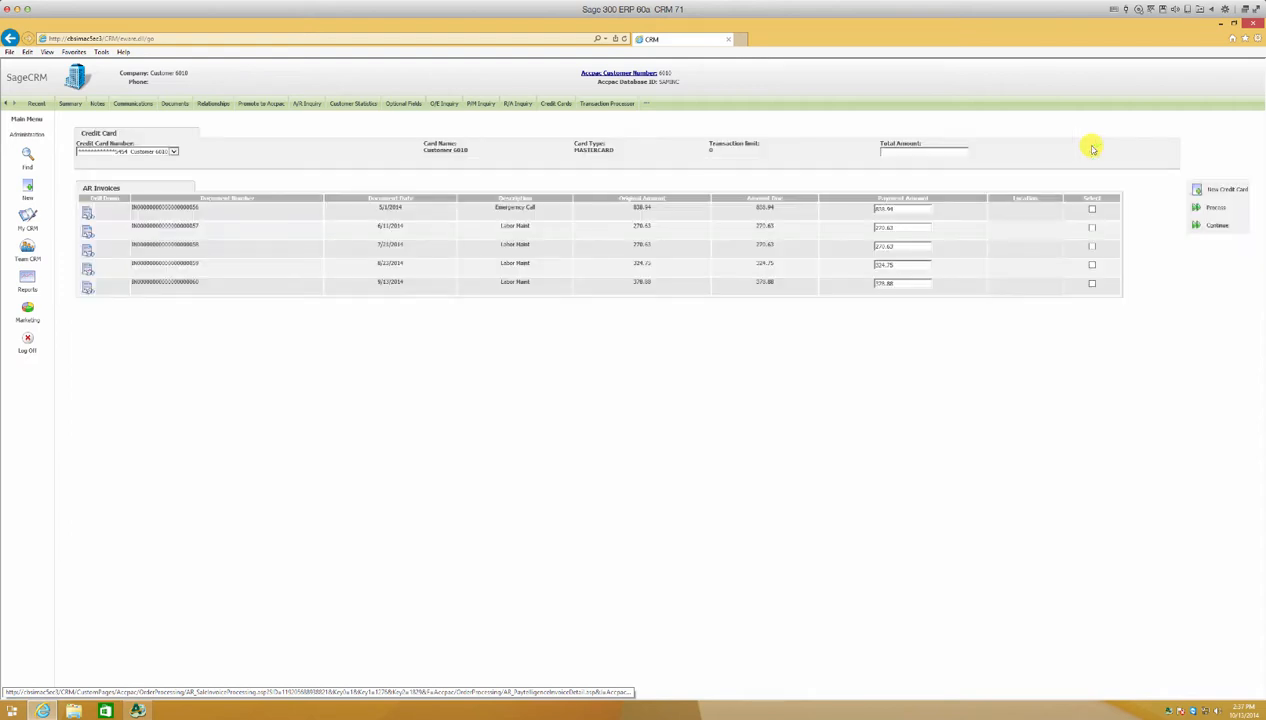
# Select all five AR invoices and process the card payment, acknowledging the approval message.
pyautogui.click(879, 209)
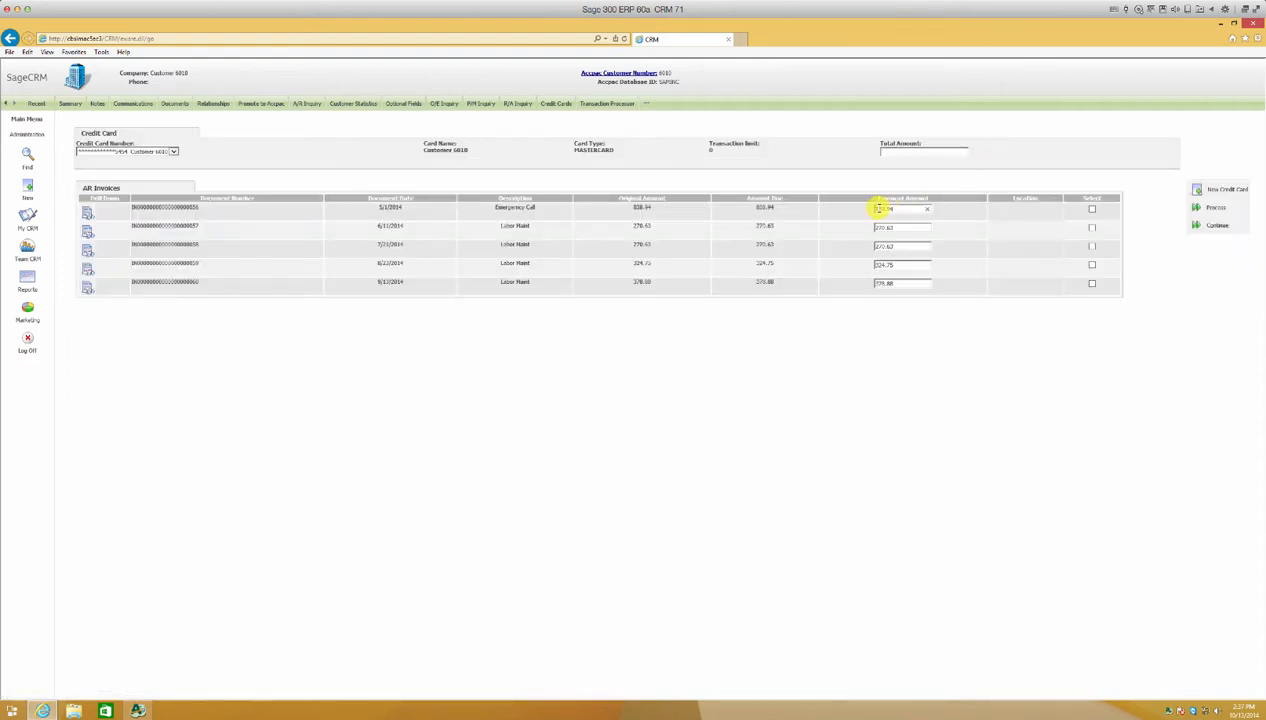
pyautogui.click(1092, 210)
pyautogui.click(1092, 228)
pyautogui.click(1092, 265)
pyautogui.click(1195, 210)
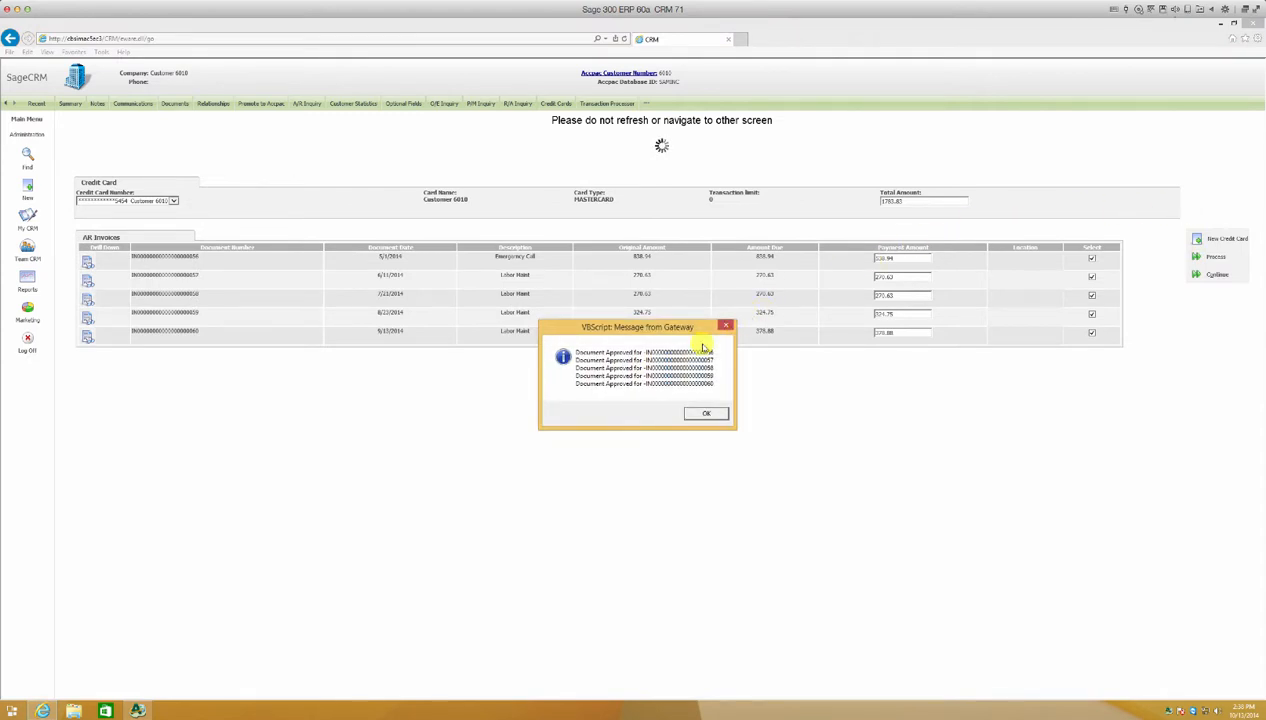
pyautogui.click(705, 413)
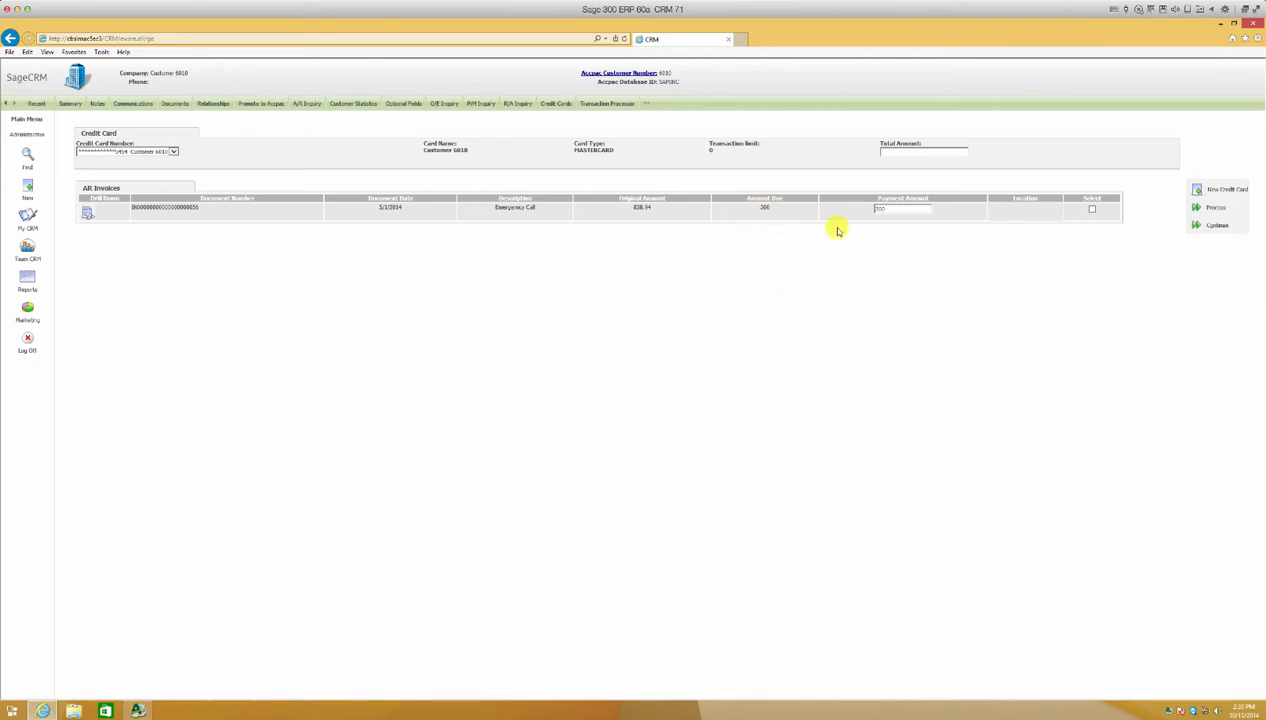
# Delete the customer's stored VISA card from the Credit Cards list and confirm the removal.
pyautogui.click(1194, 230)
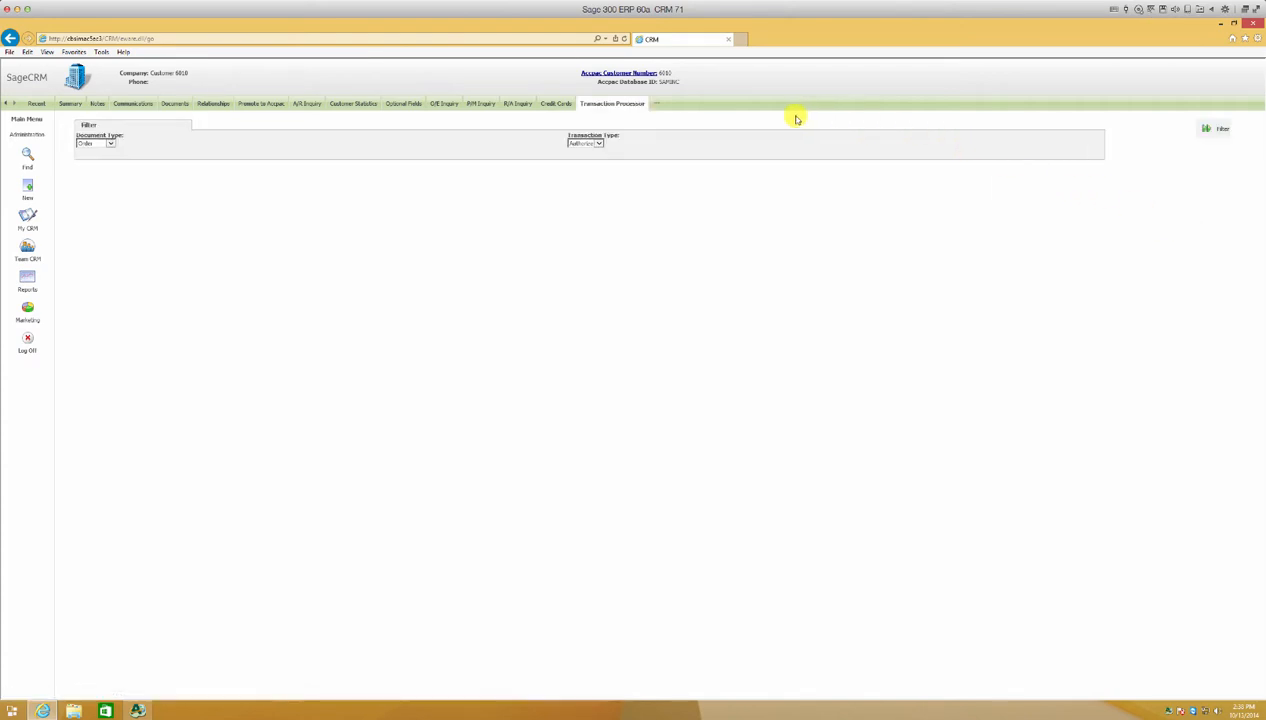
pyautogui.click(563, 103)
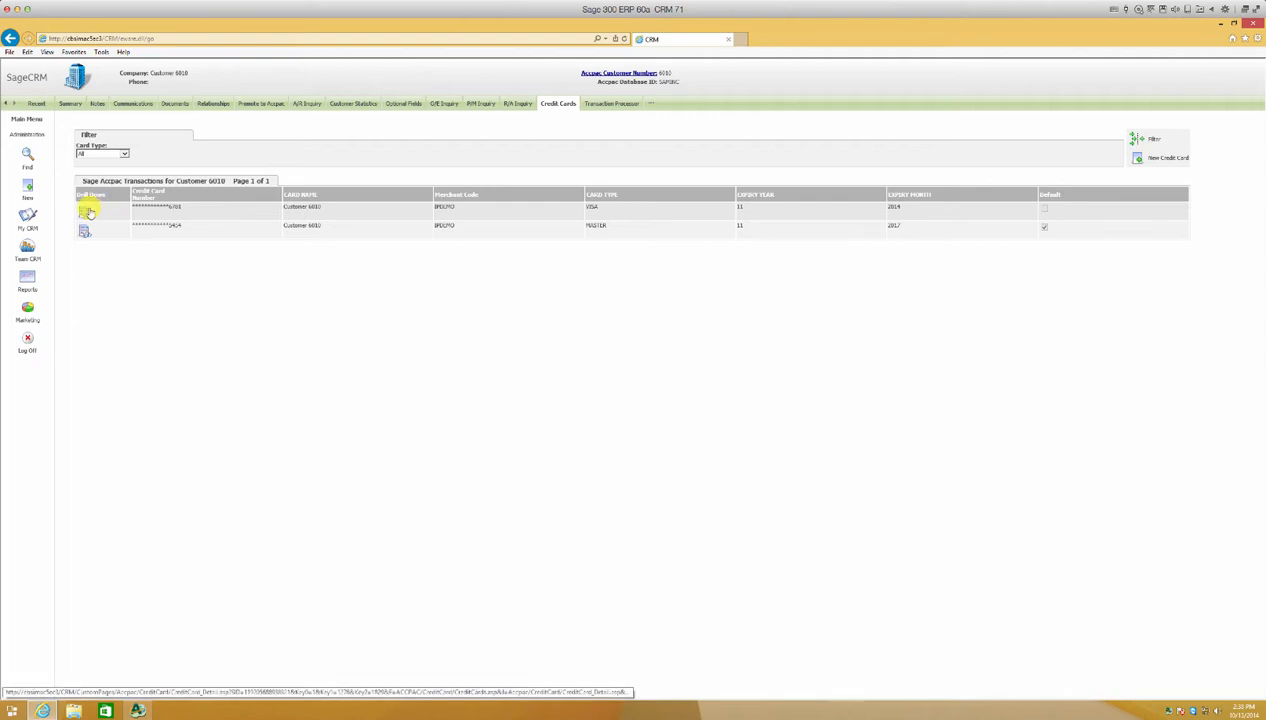
pyautogui.click(86, 212)
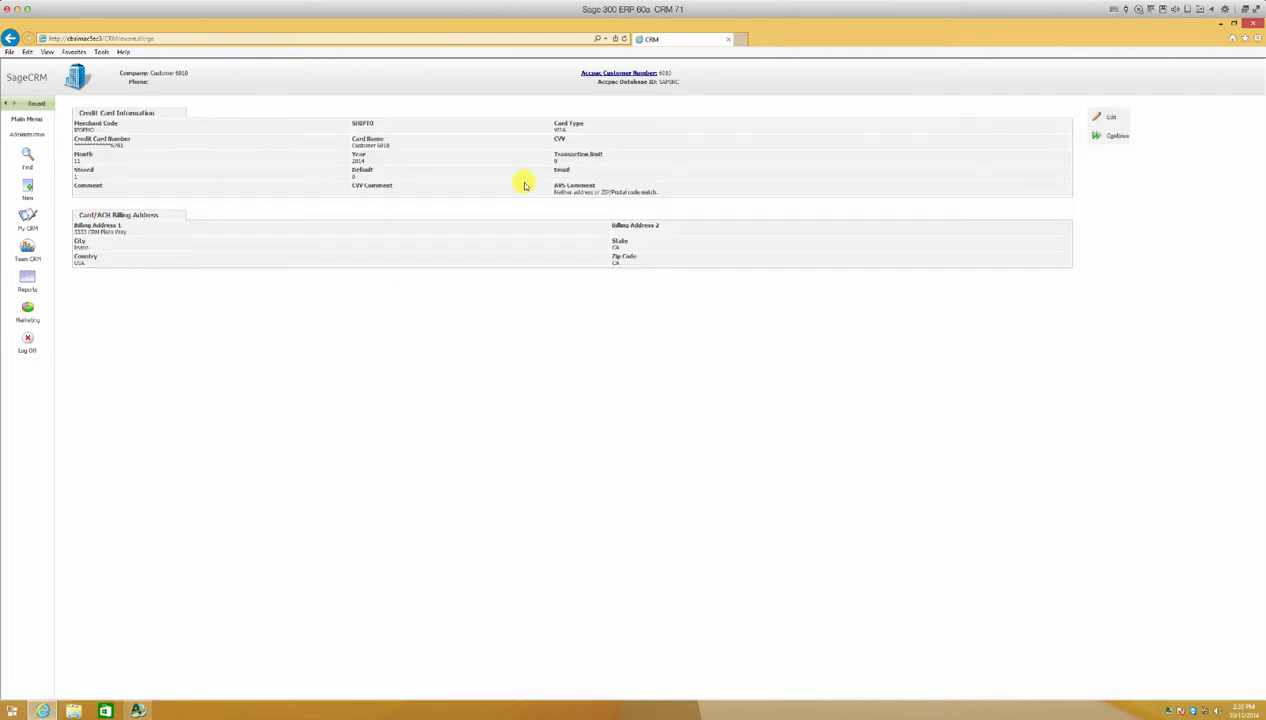
pyautogui.click(1094, 117)
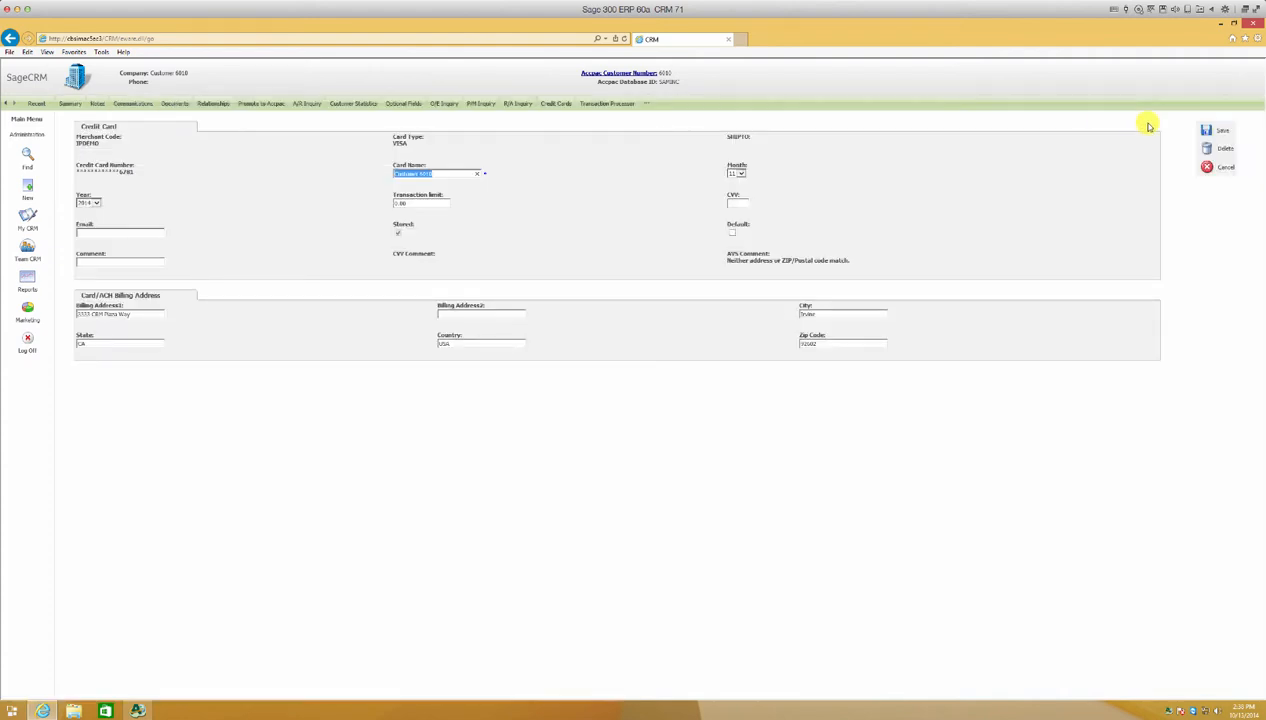
pyautogui.click(1206, 148)
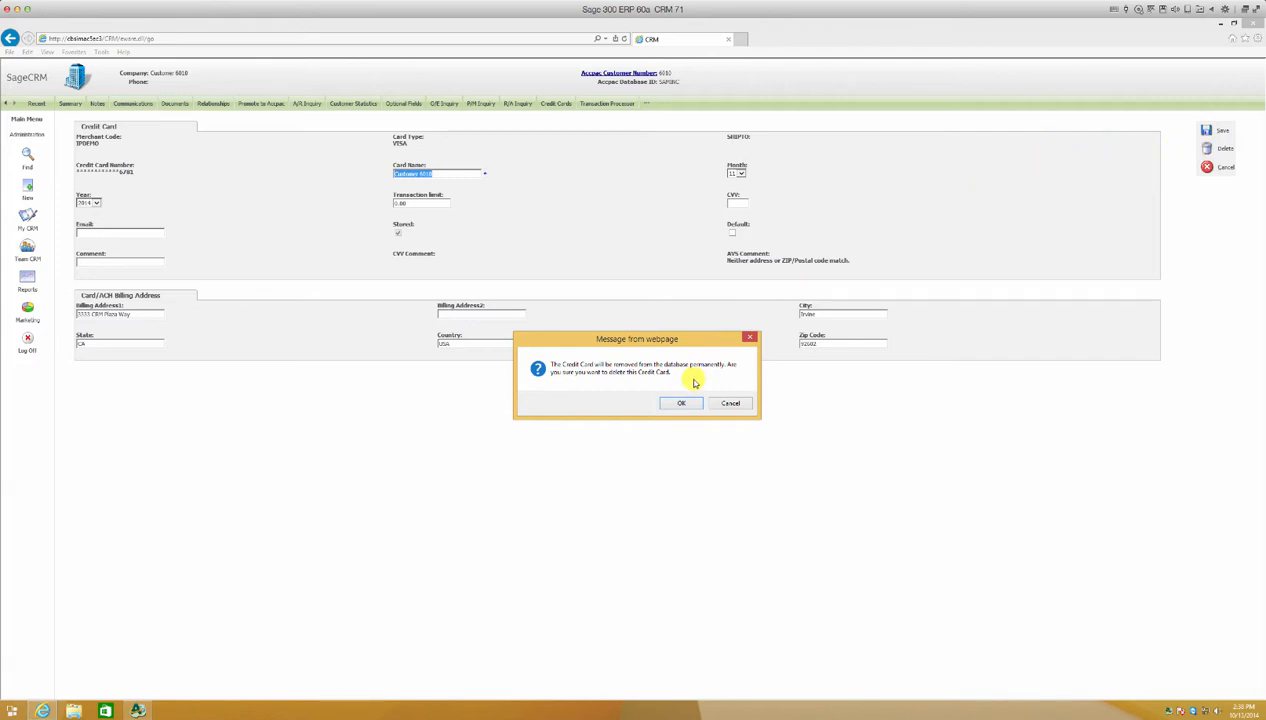
pyautogui.click(679, 403)
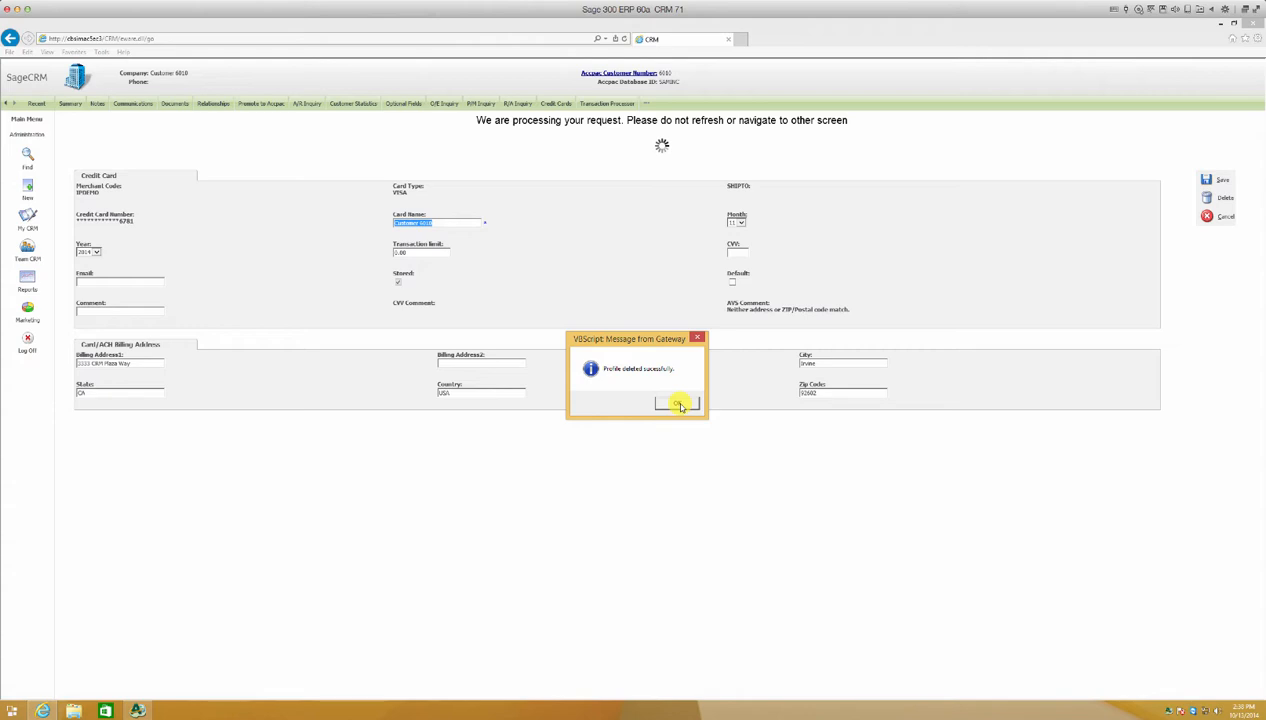
pyautogui.click(679, 404)
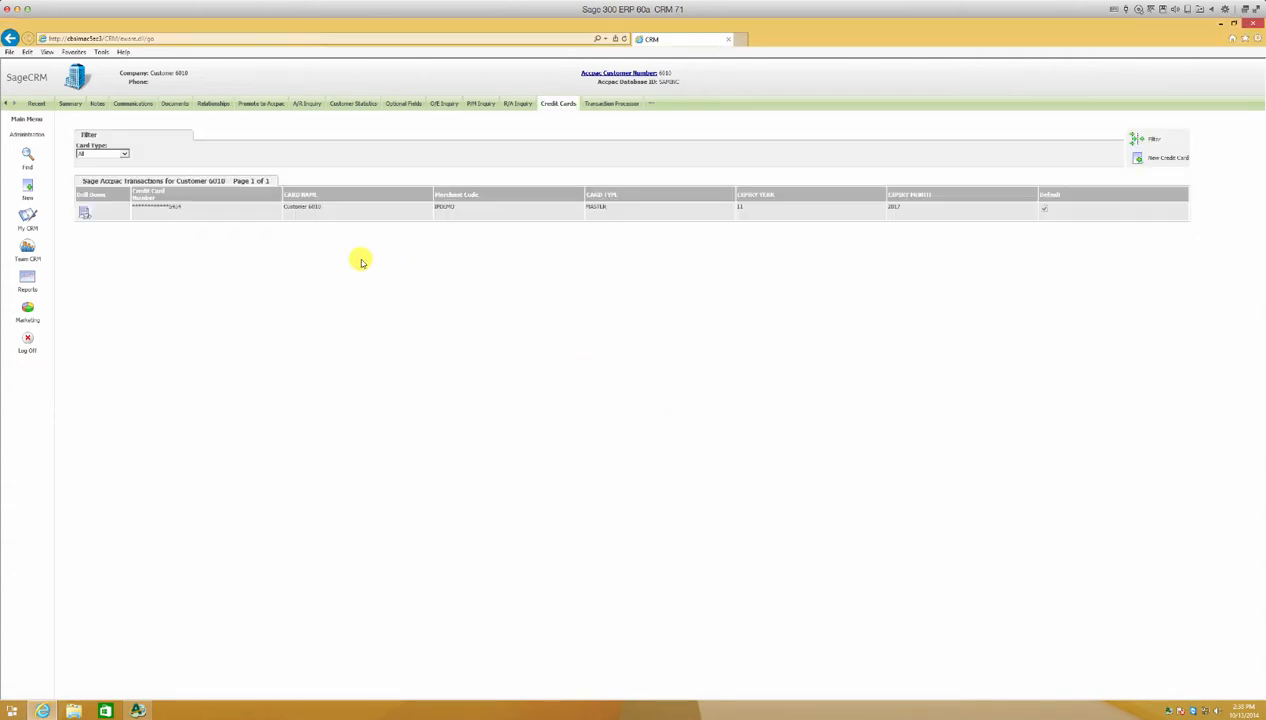
# Switch to Sage 300 ERP and open the Paytelligence module.
pyautogui.click(71, 104)
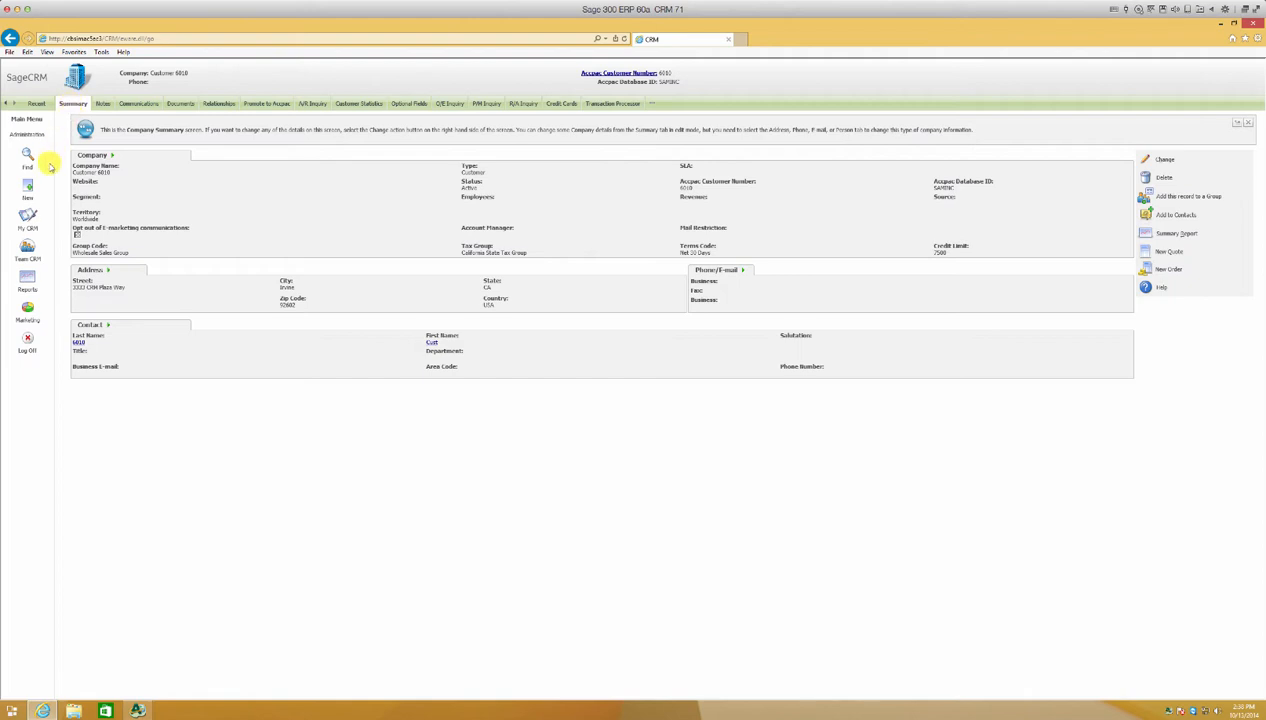
pyautogui.click(28, 220)
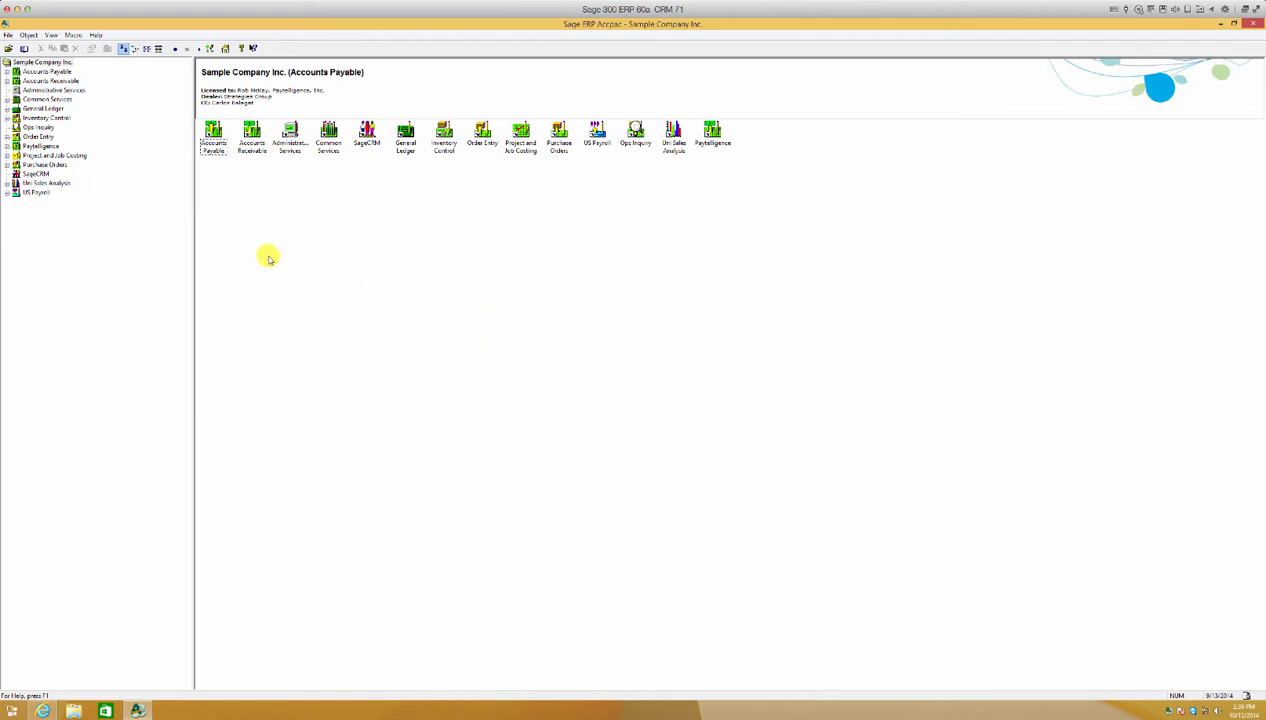
pyautogui.click(22, 146)
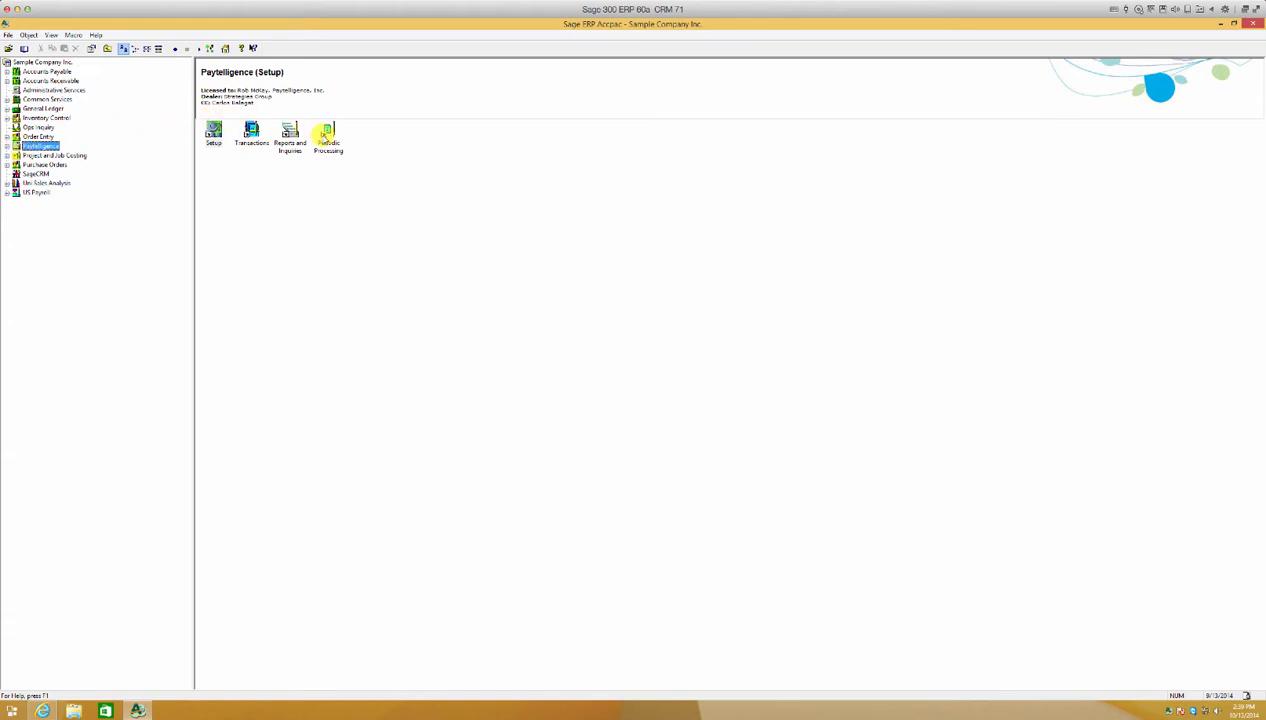
# Run Paytelligence Day End processing from Periodic Processing and close the completion dialog.
pyautogui.doubleClick(326, 135)
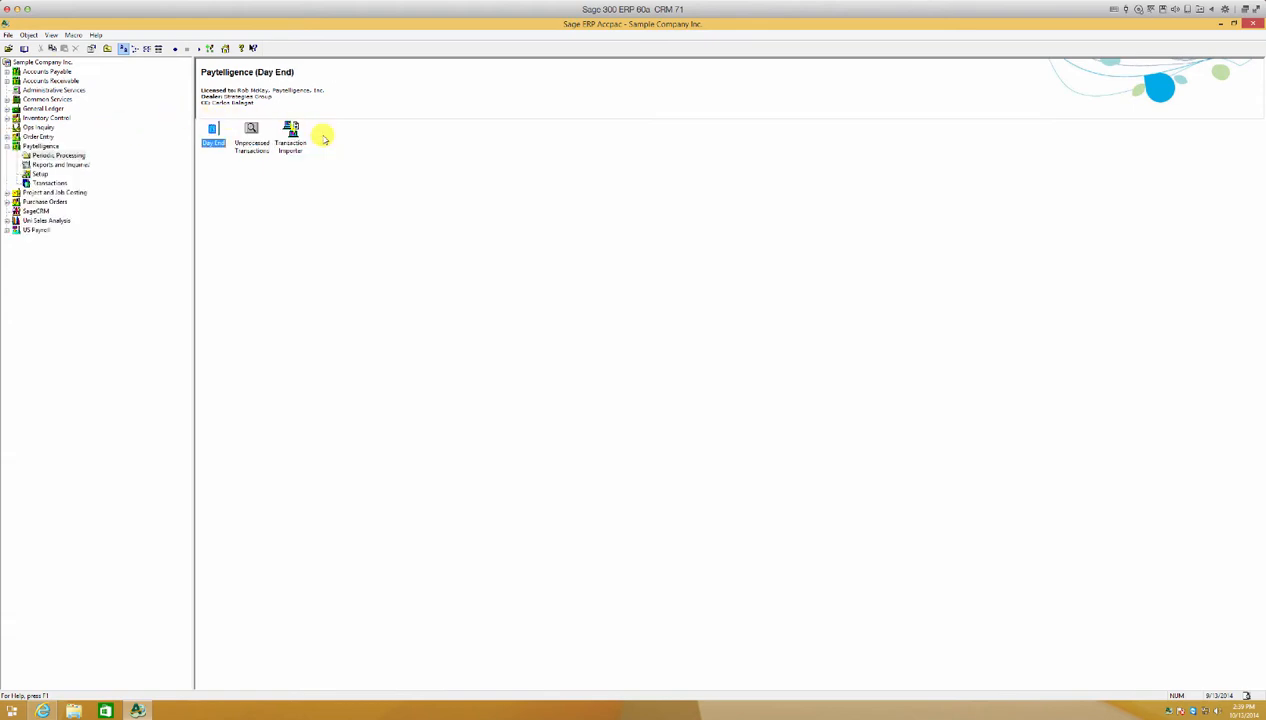
pyautogui.doubleClick(213, 128)
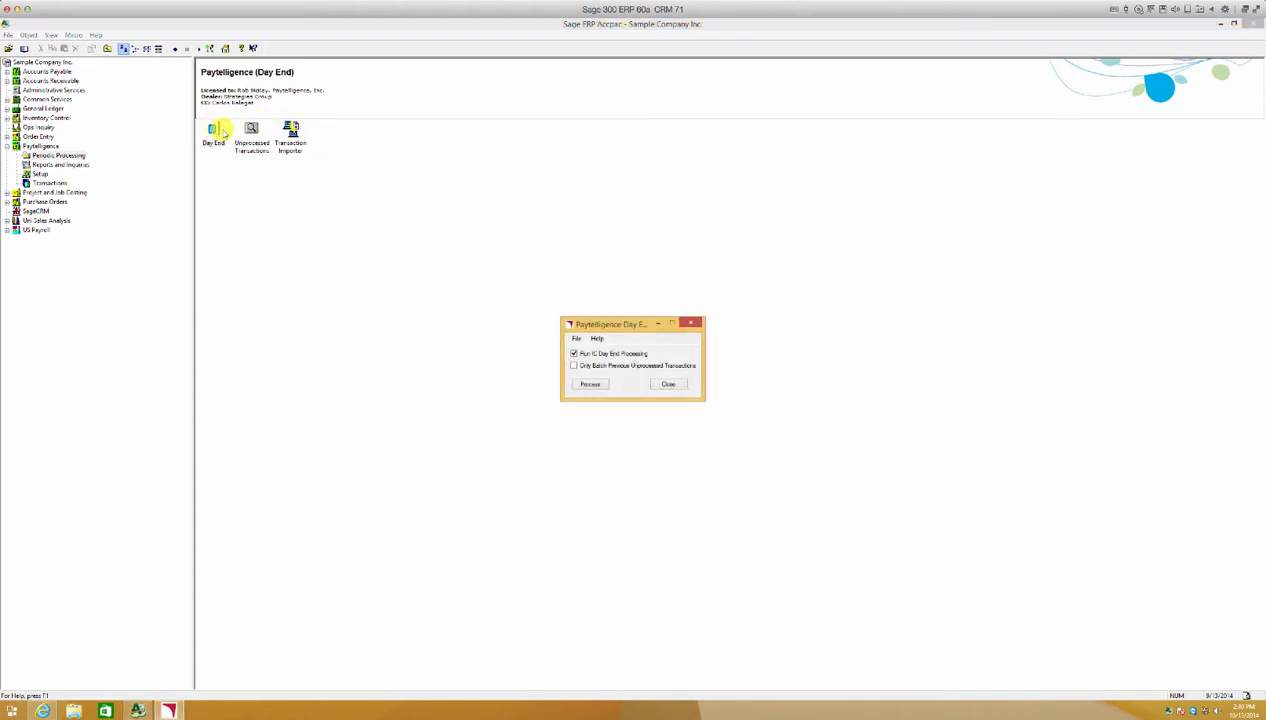
pyautogui.click(584, 385)
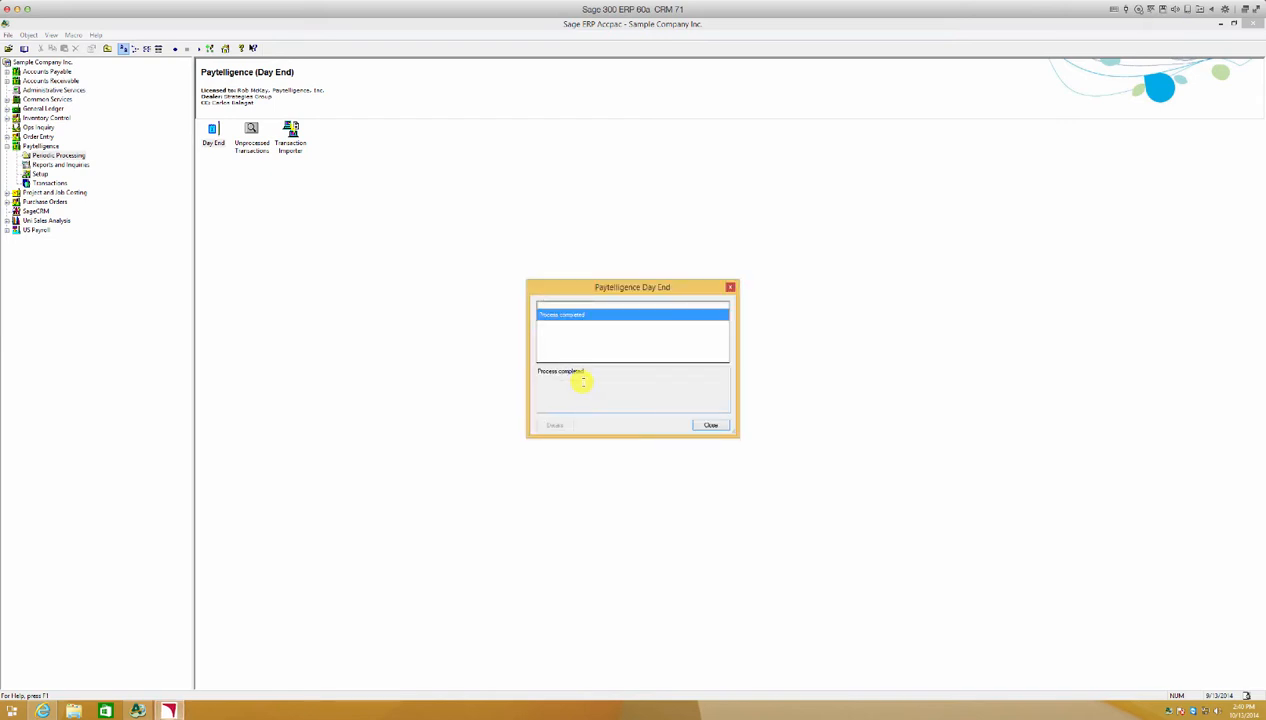
pyautogui.click(707, 426)
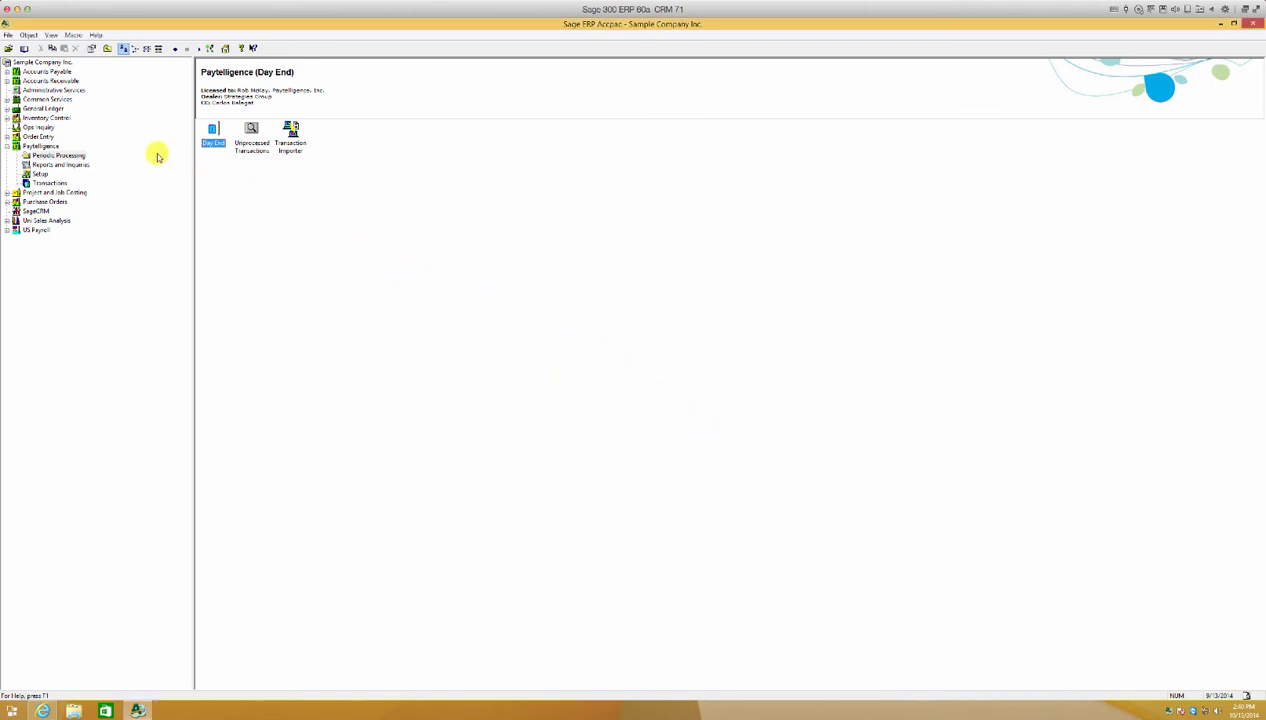
# Open the Paytelligence receipt batch from the A/R Receipt Batch List and review its applied invoices in Receipt Entry.
pyautogui.click(7, 81)
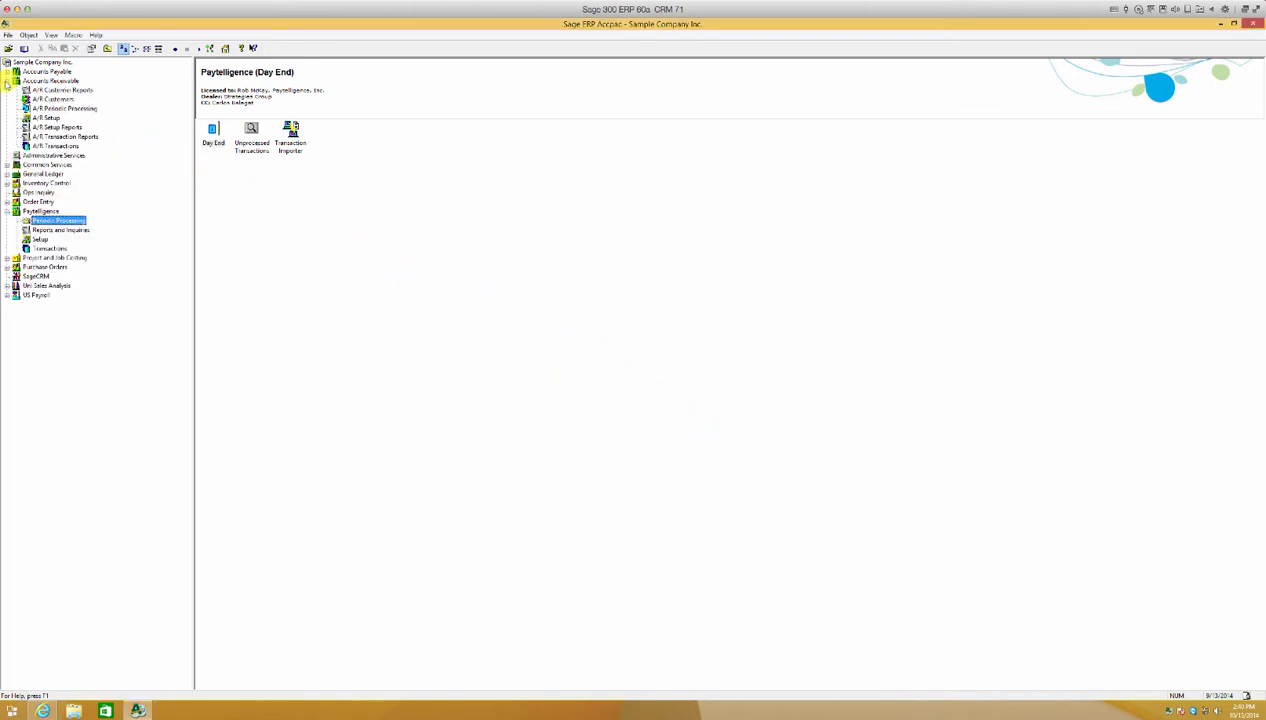
pyautogui.click(55, 146)
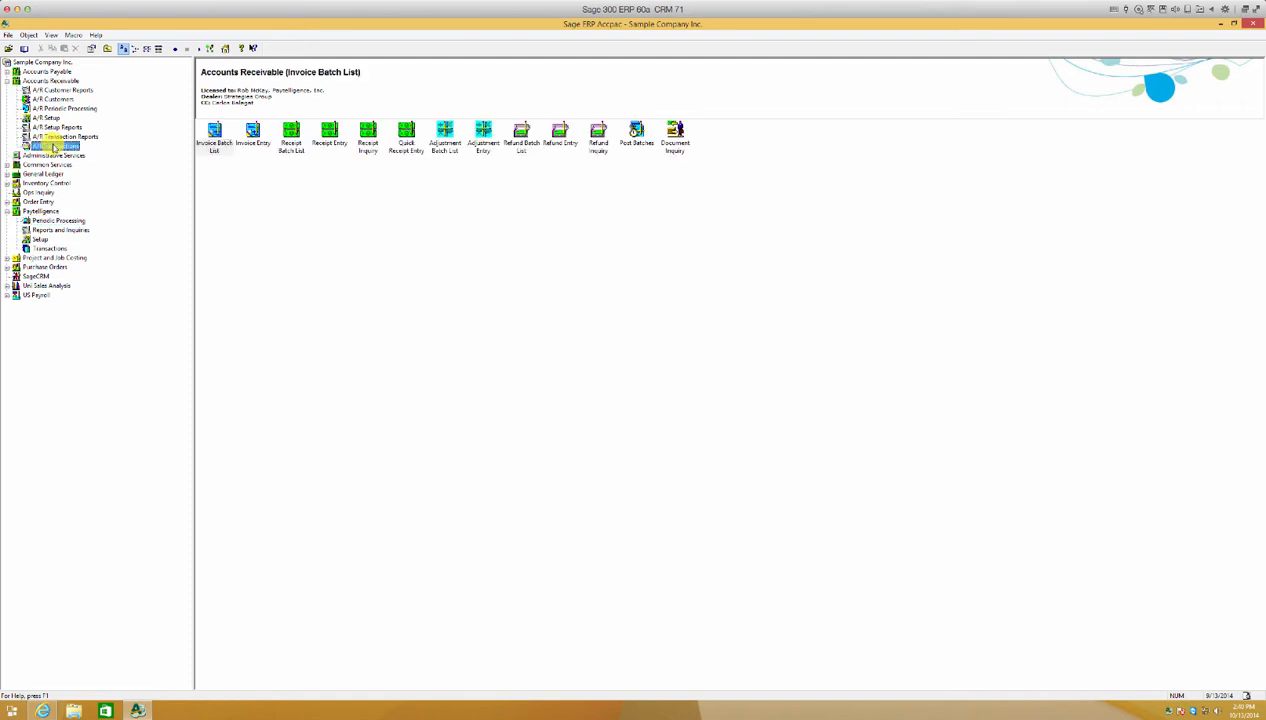
pyautogui.doubleClick(290, 137)
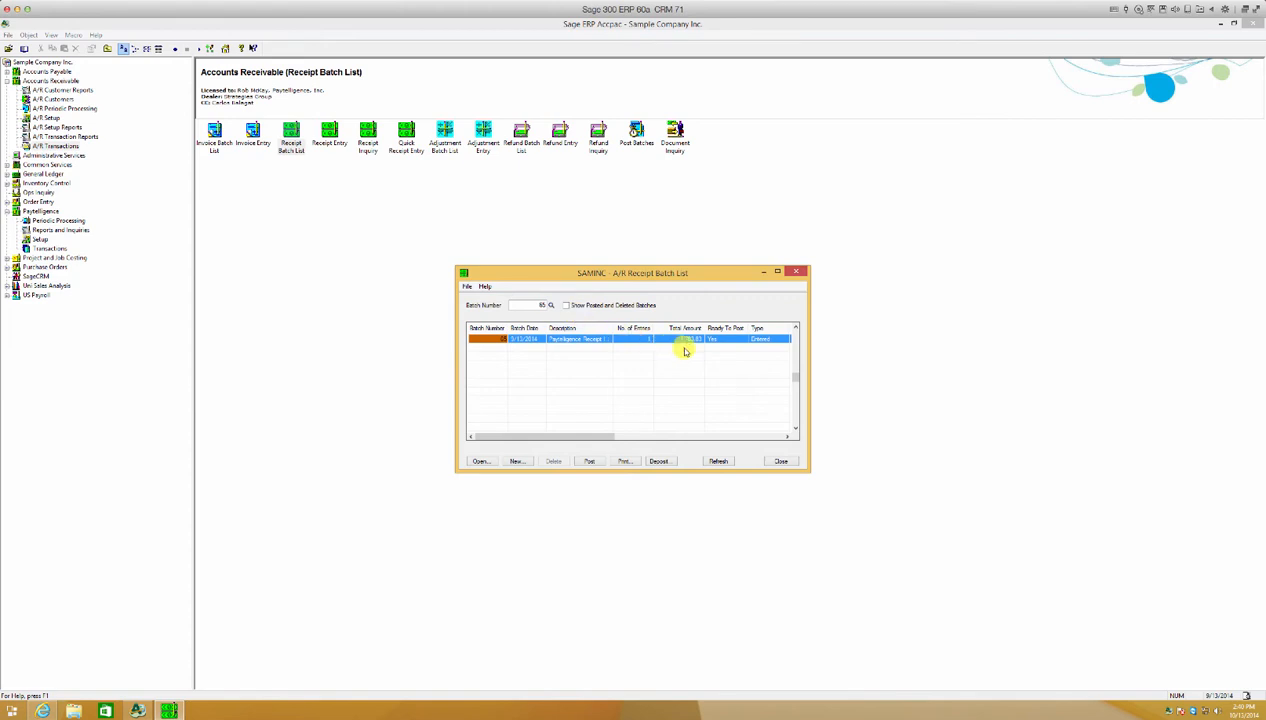
pyautogui.click(480, 461)
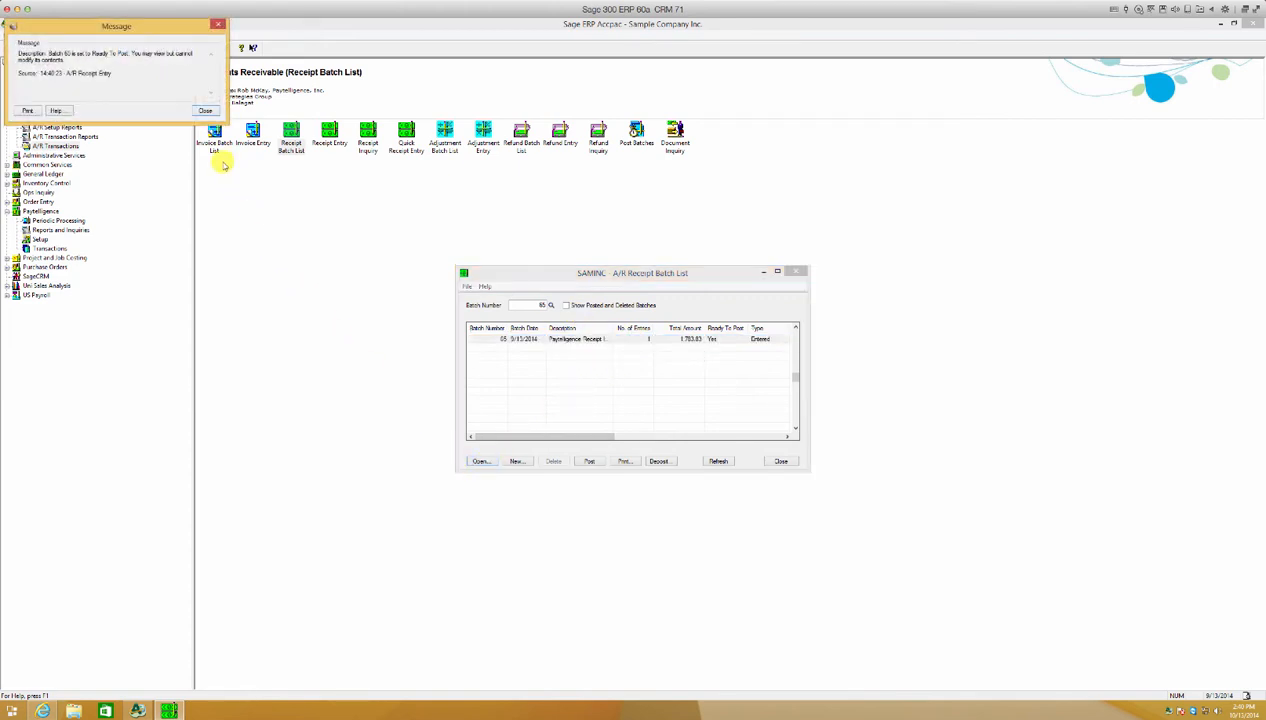
pyautogui.click(205, 111)
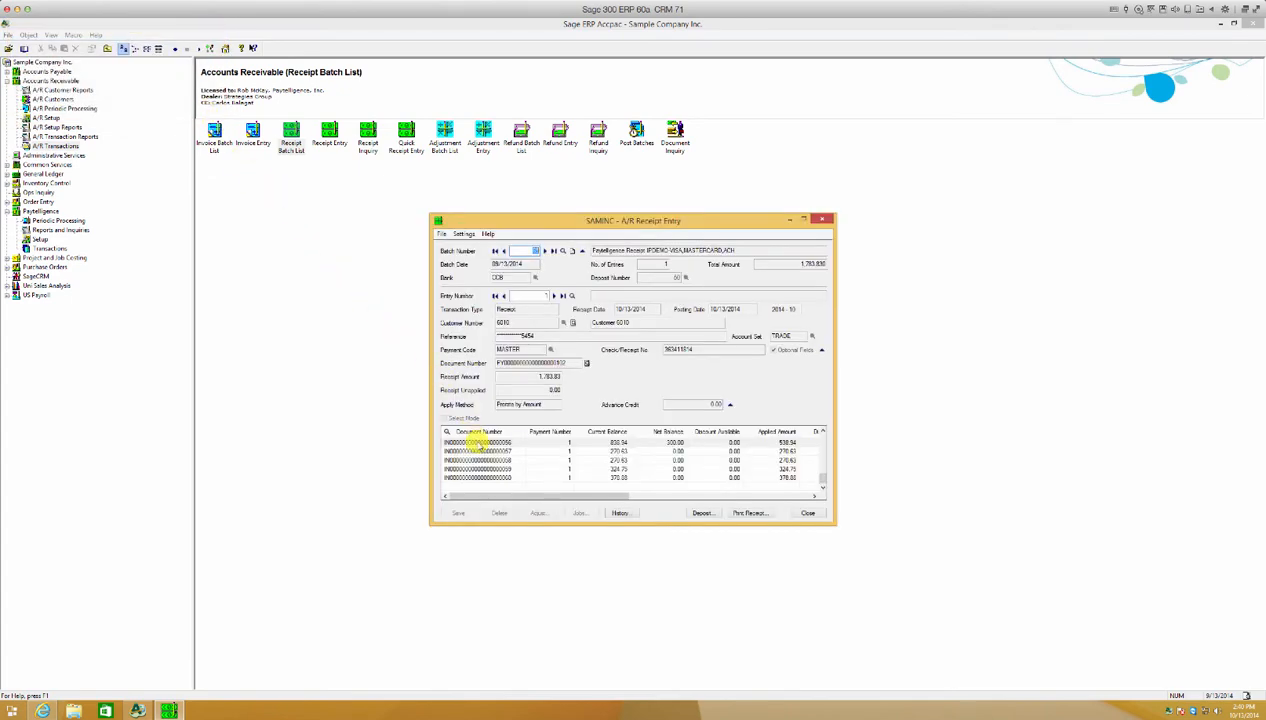
pyautogui.click(477, 442)
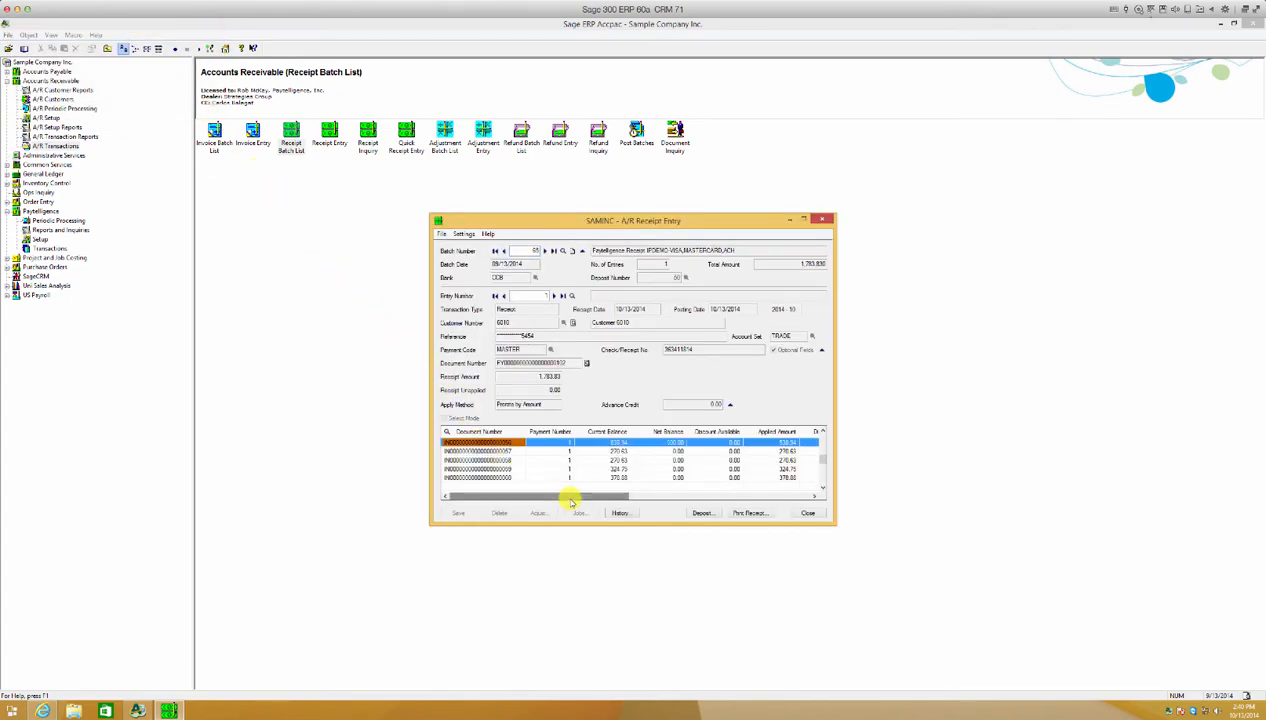
pyautogui.moveTo(568, 496)
pyautogui.mouseDown()
pyautogui.moveTo(666, 502)
pyautogui.moveTo(567, 502)
pyautogui.mouseUp()
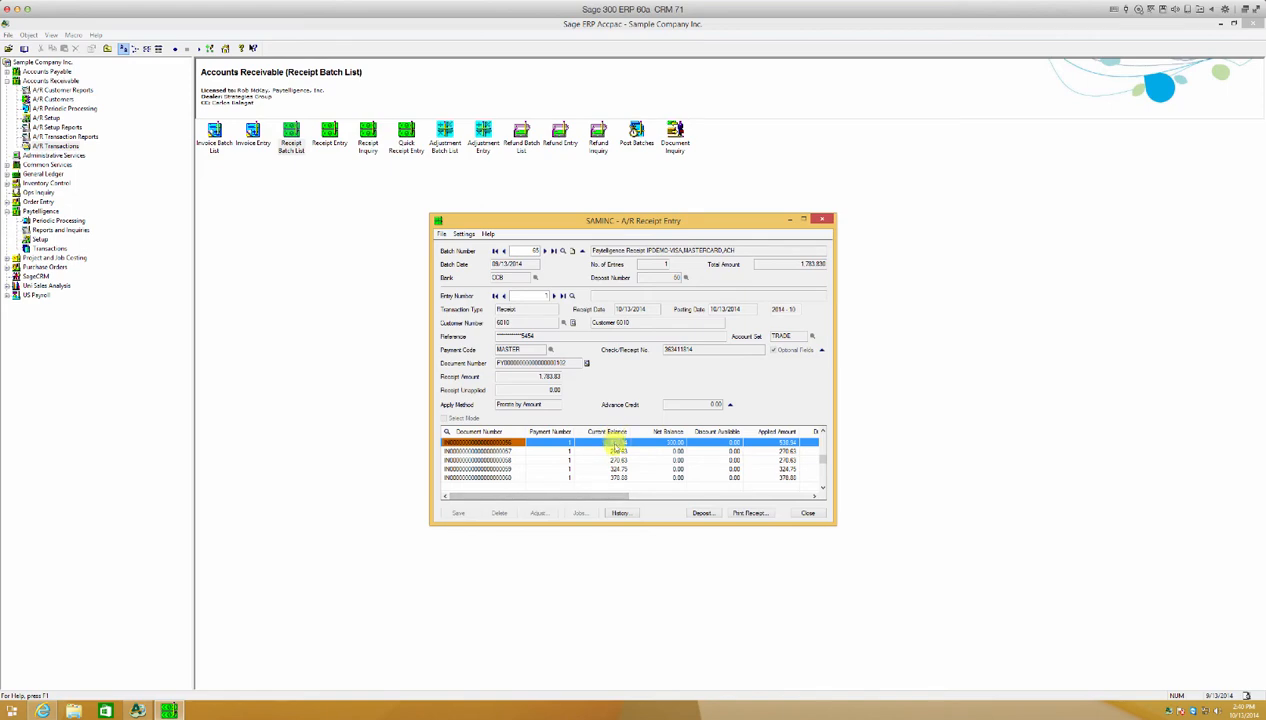
pyautogui.click(809, 513)
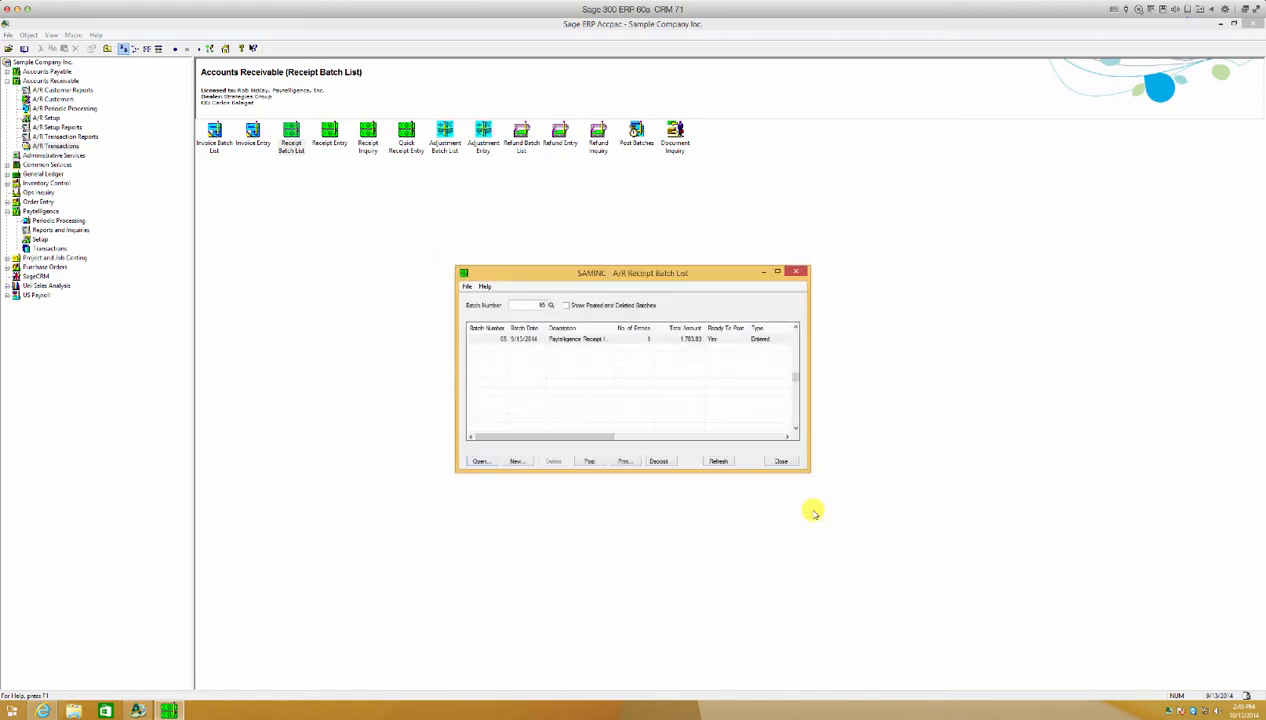
# Post the Paytelligence receipt batch, acknowledge the posting message, refresh the batch list and close it.
pyautogui.click(653, 342)
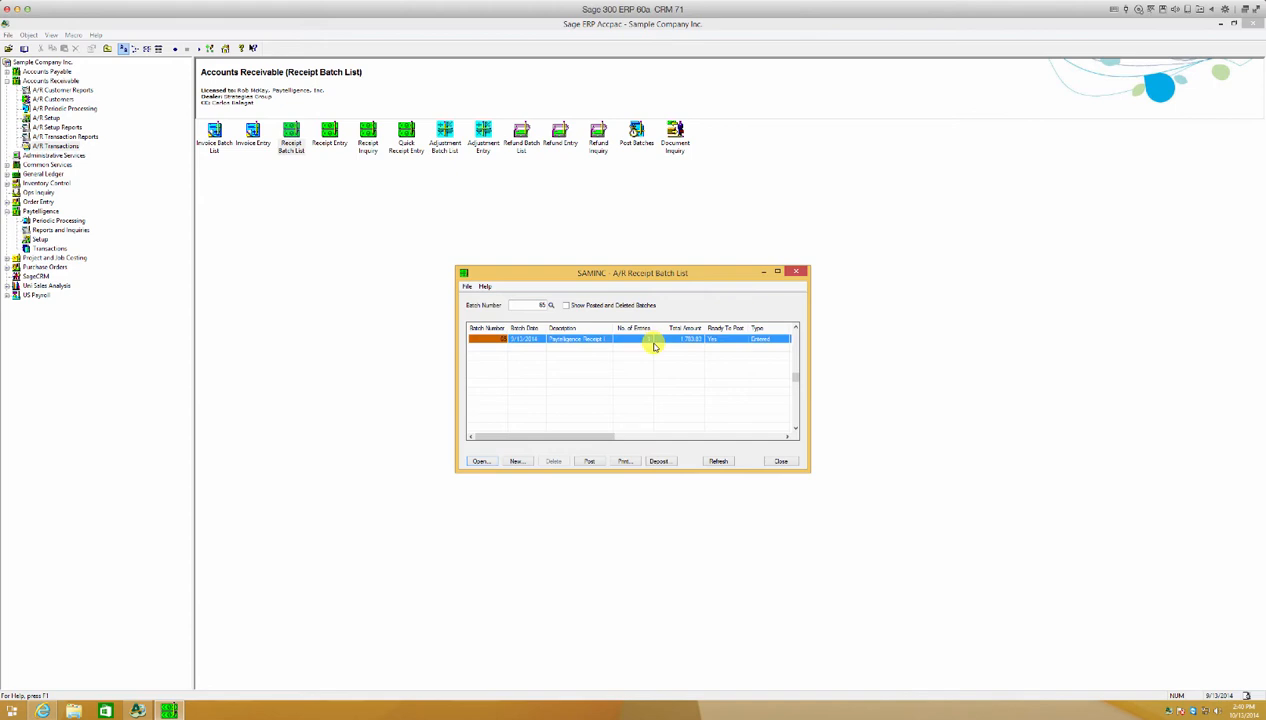
pyautogui.click(589, 461)
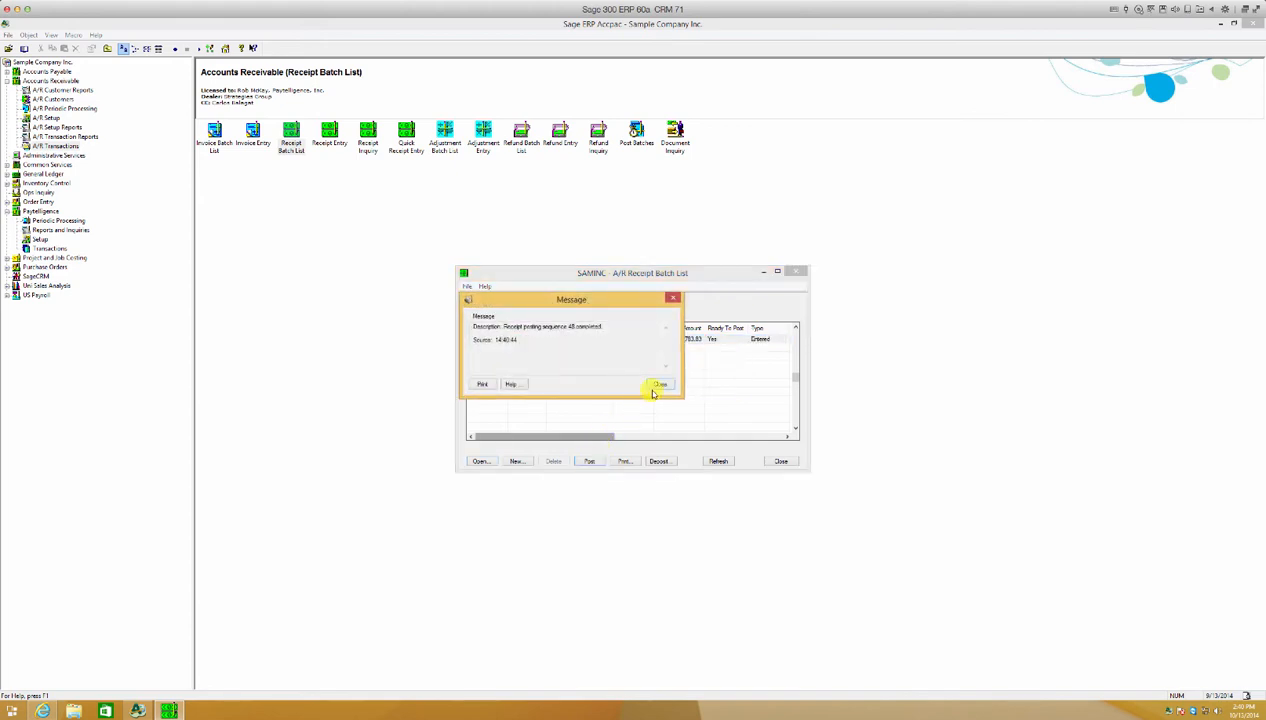
pyautogui.click(660, 384)
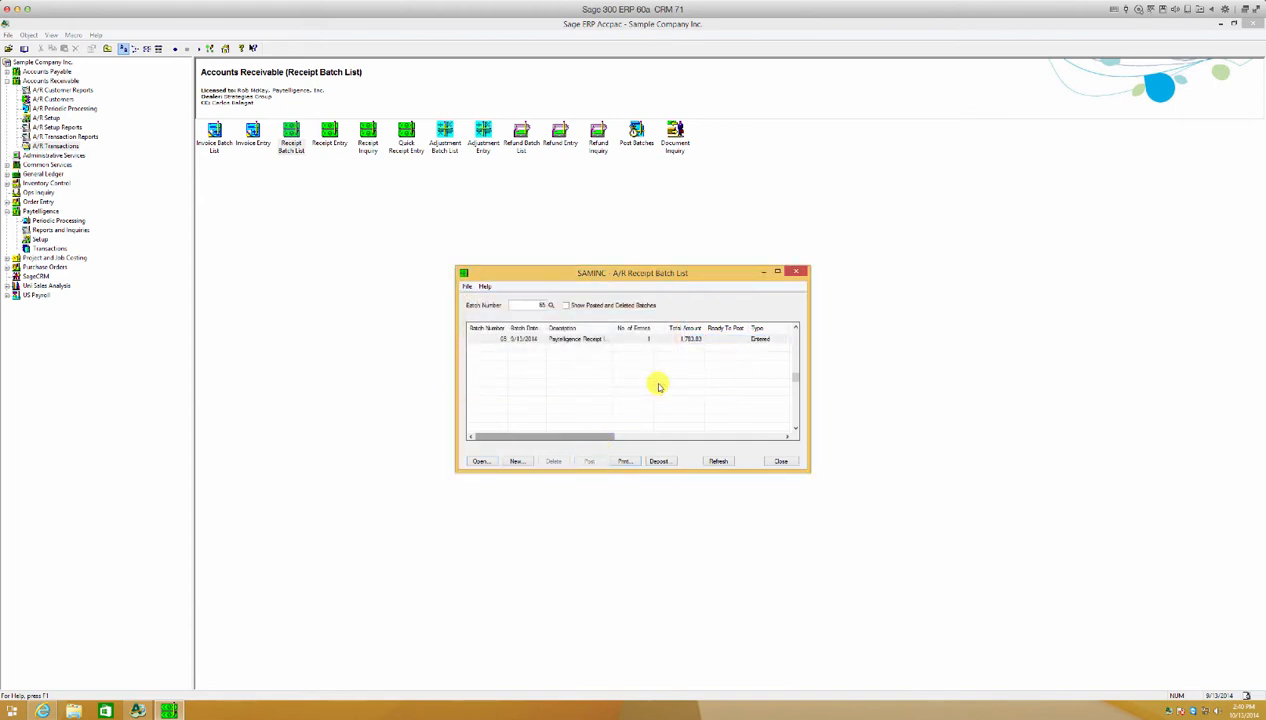
pyautogui.click(720, 462)
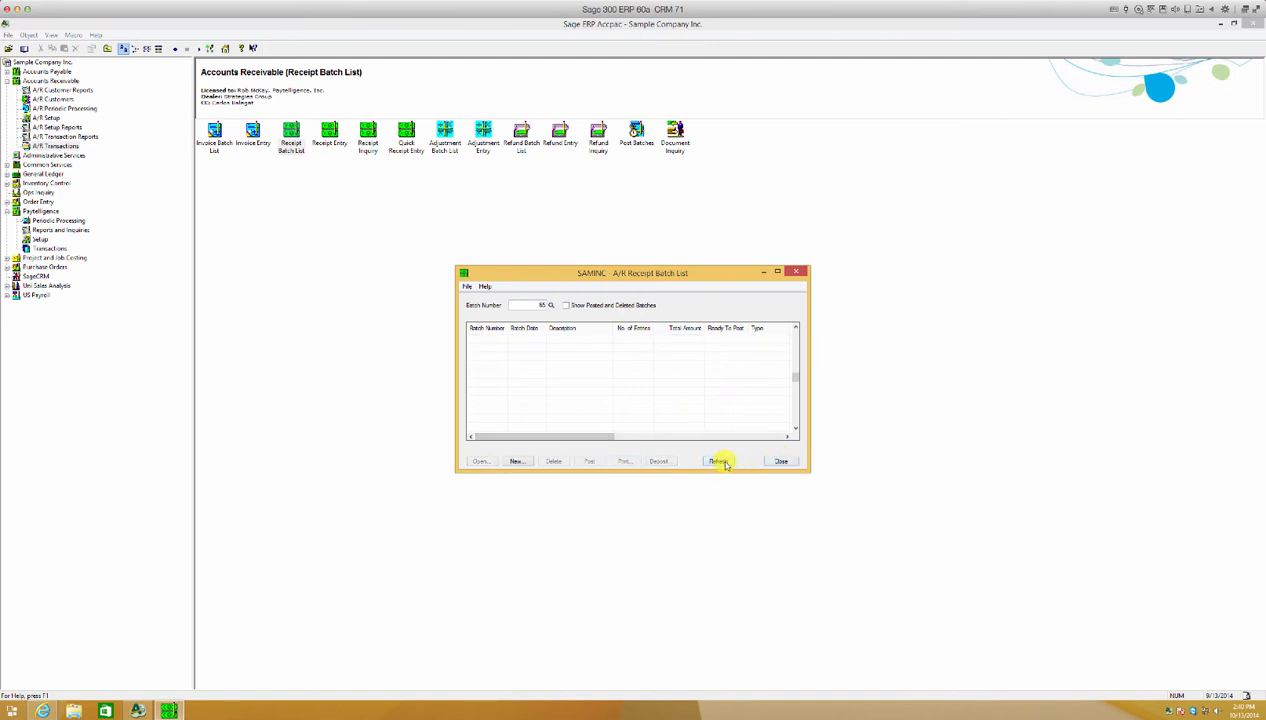
pyautogui.click(781, 461)
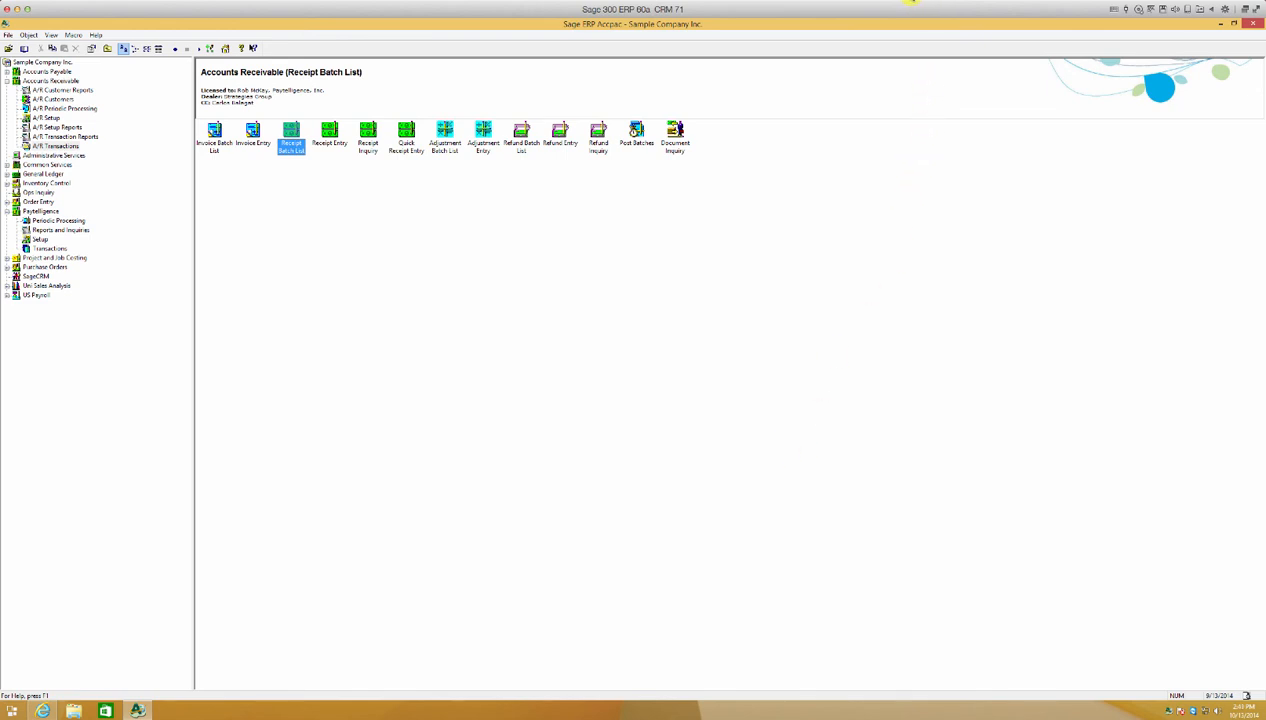
pyautogui.click(912, 2)
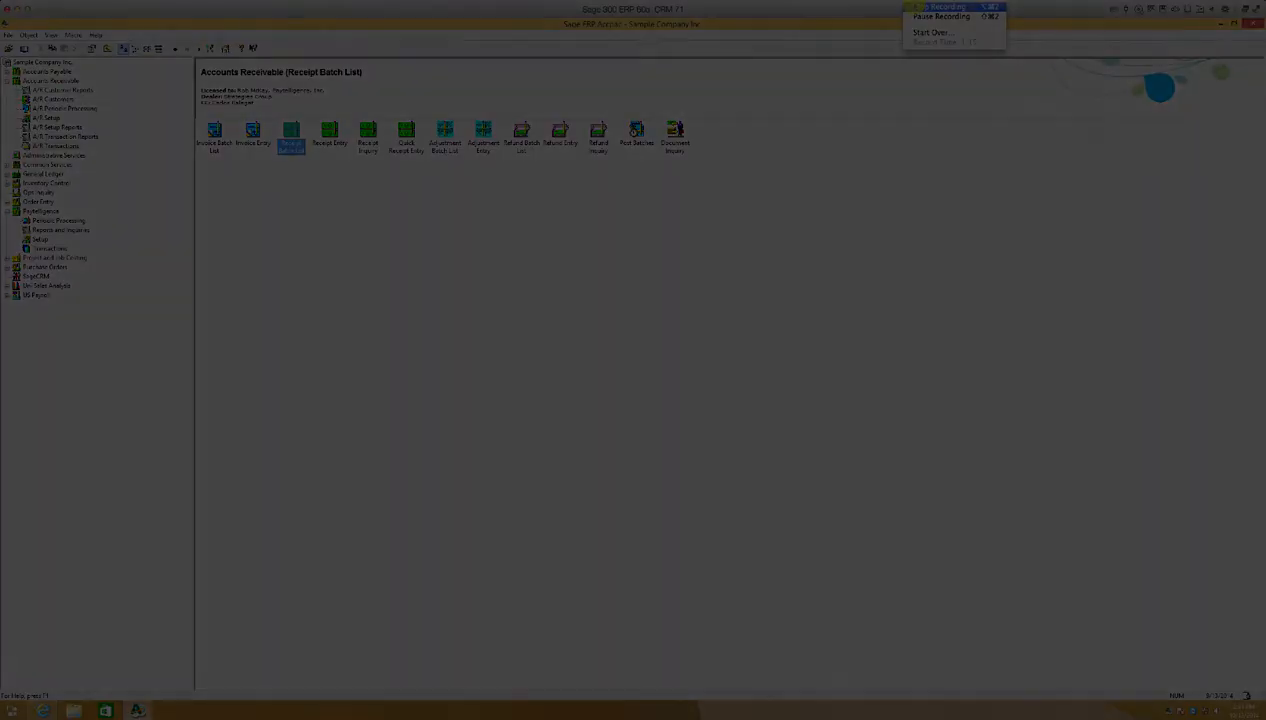